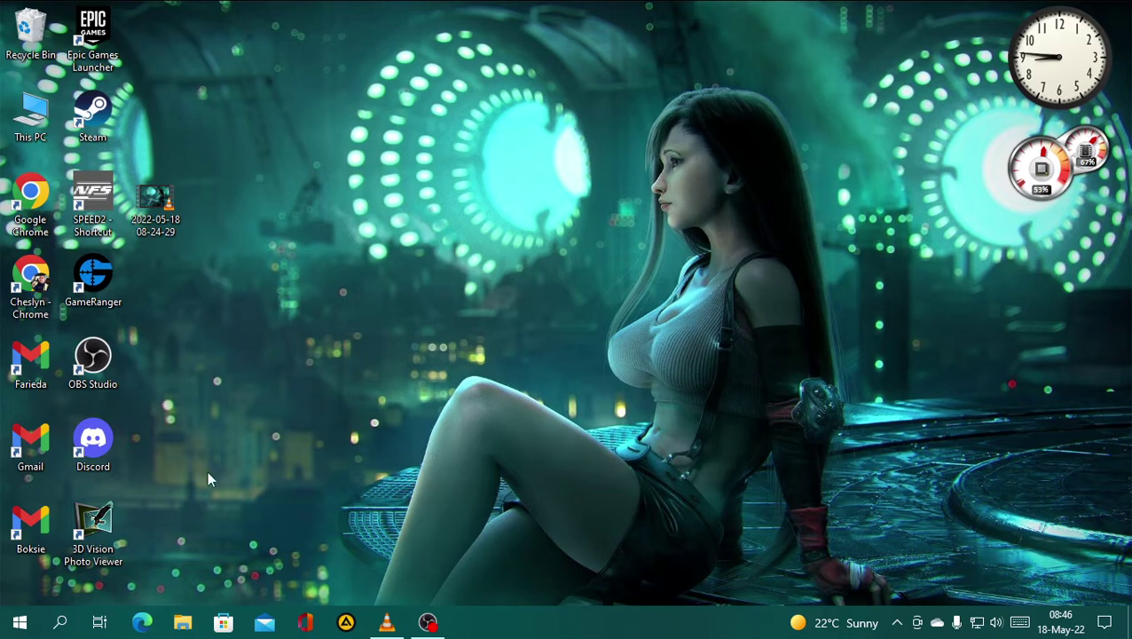
- Launch Chrome with the personal profile from its desktop shortcut
right_click(22, 625)
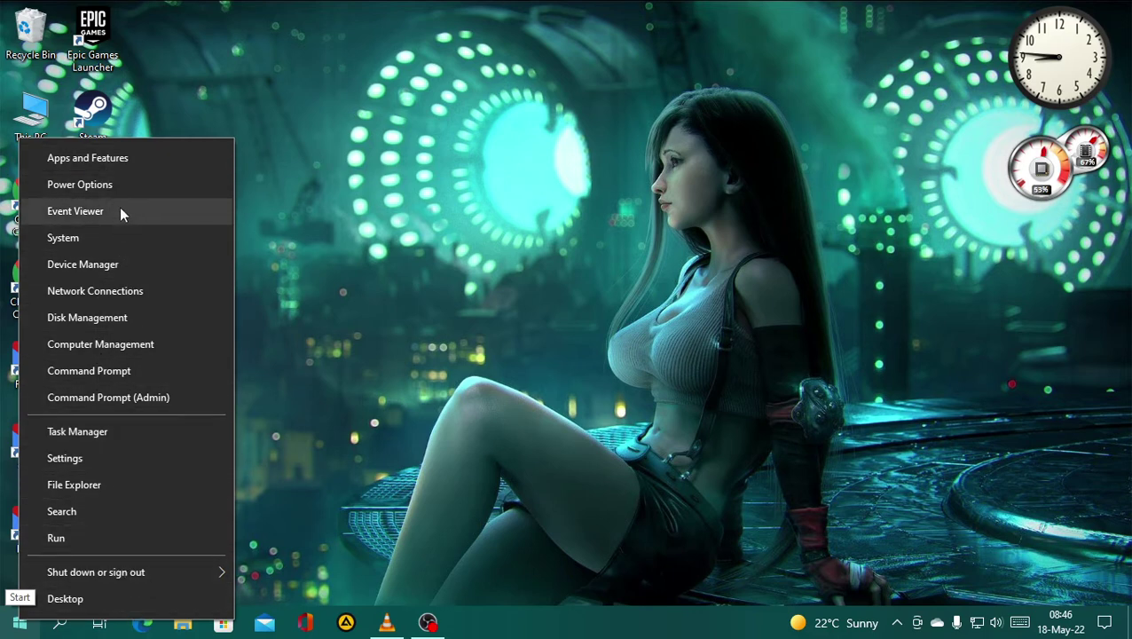
click(396, 246)
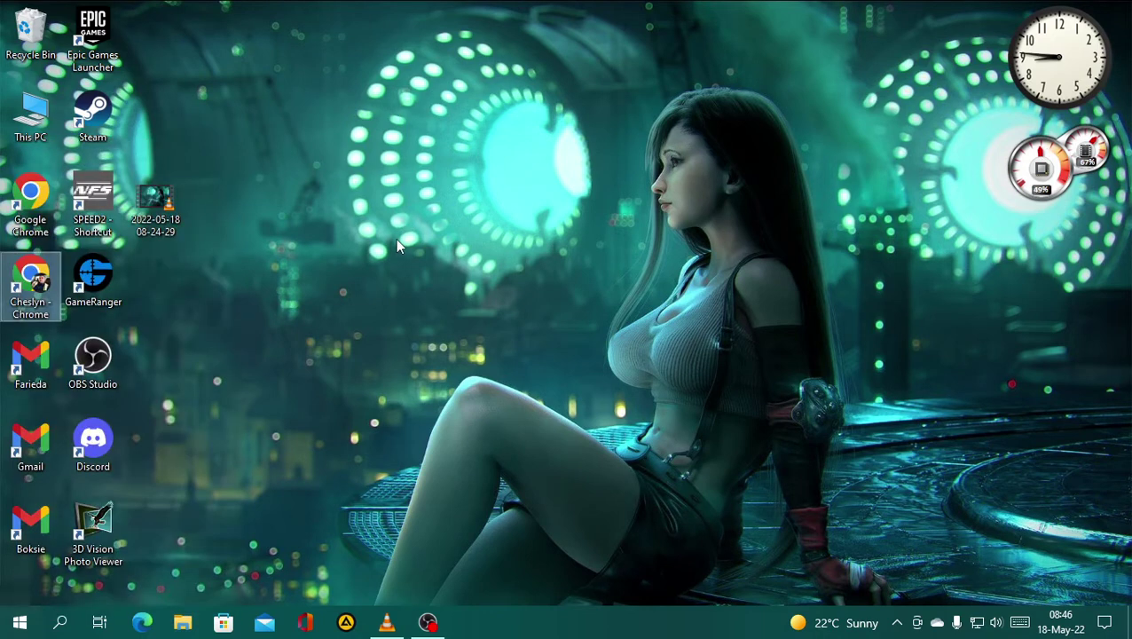
click(287, 329)
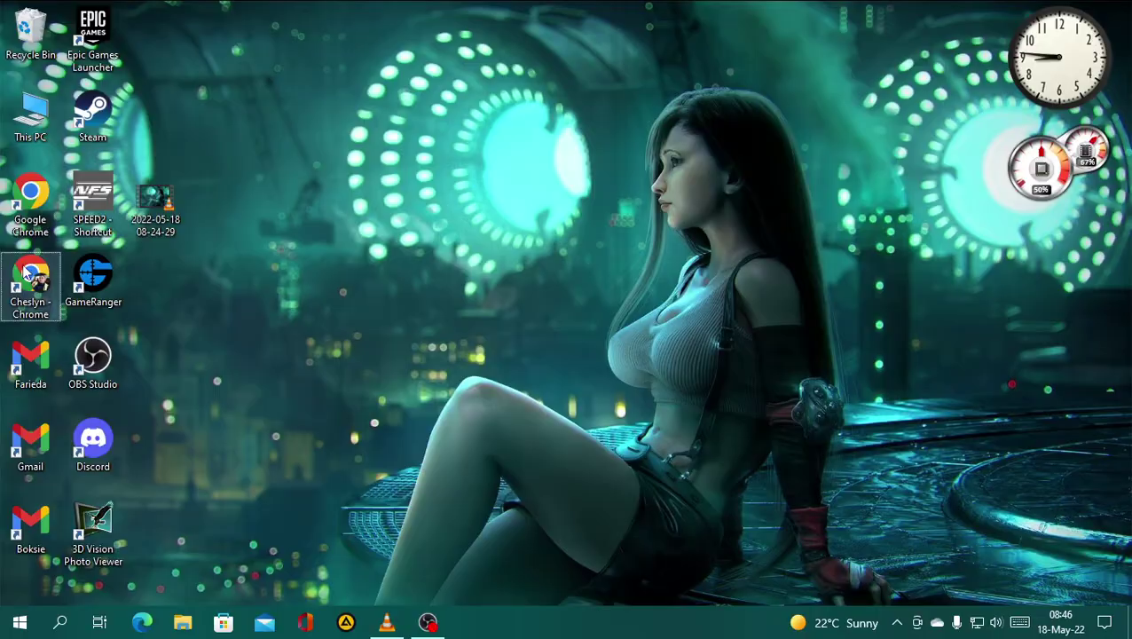
double_click(27, 275)
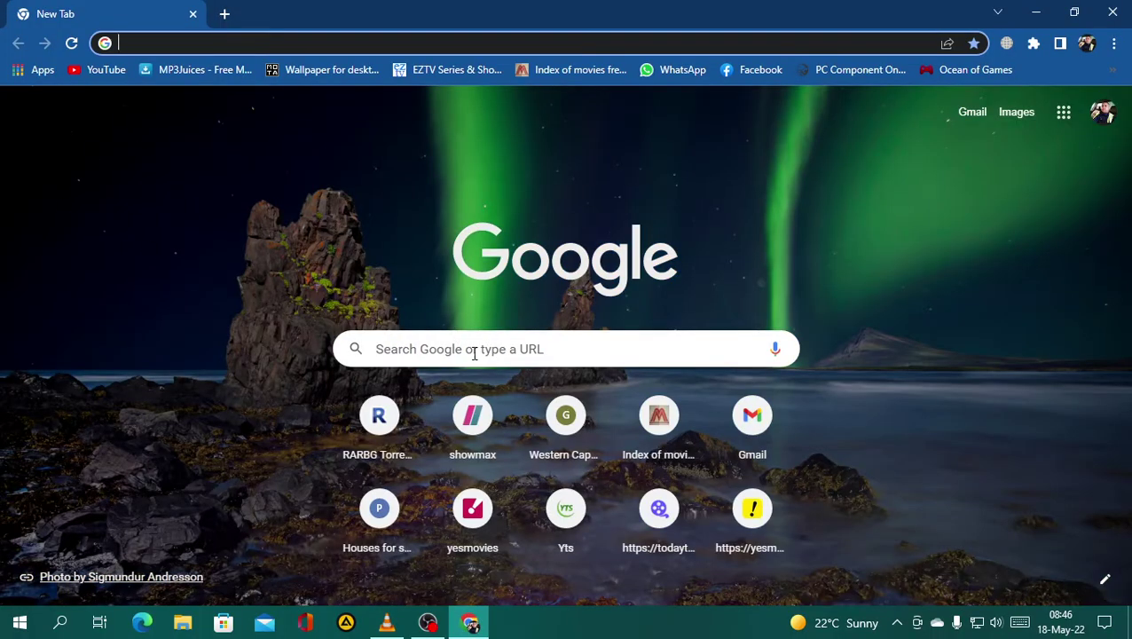
- Search Google for 'win x editor'
click(474, 353)
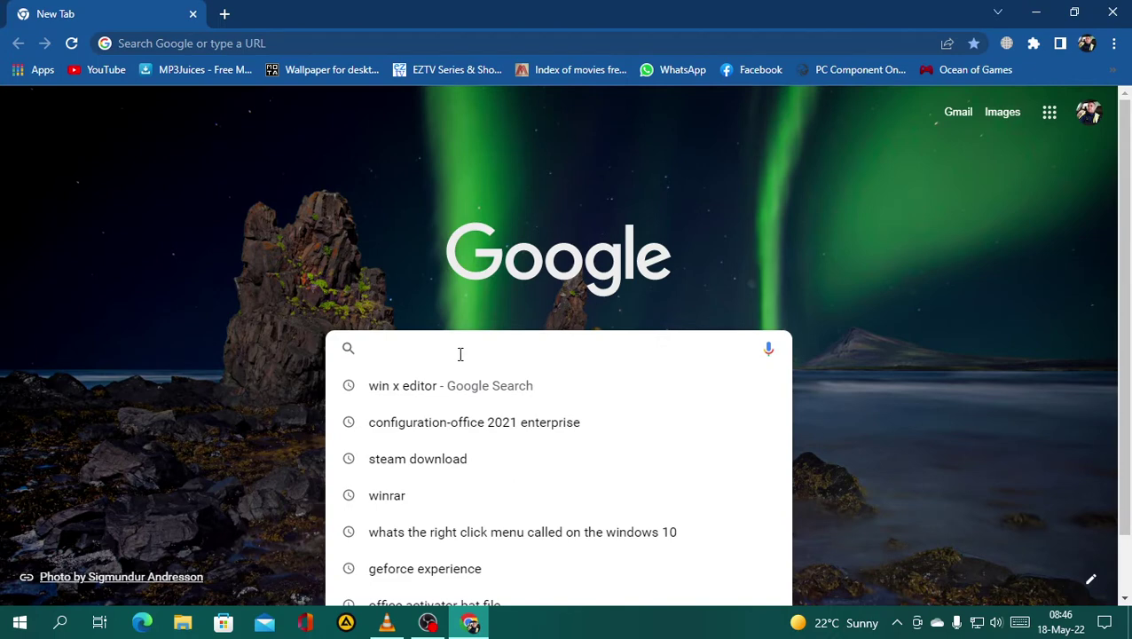
text(win x e)
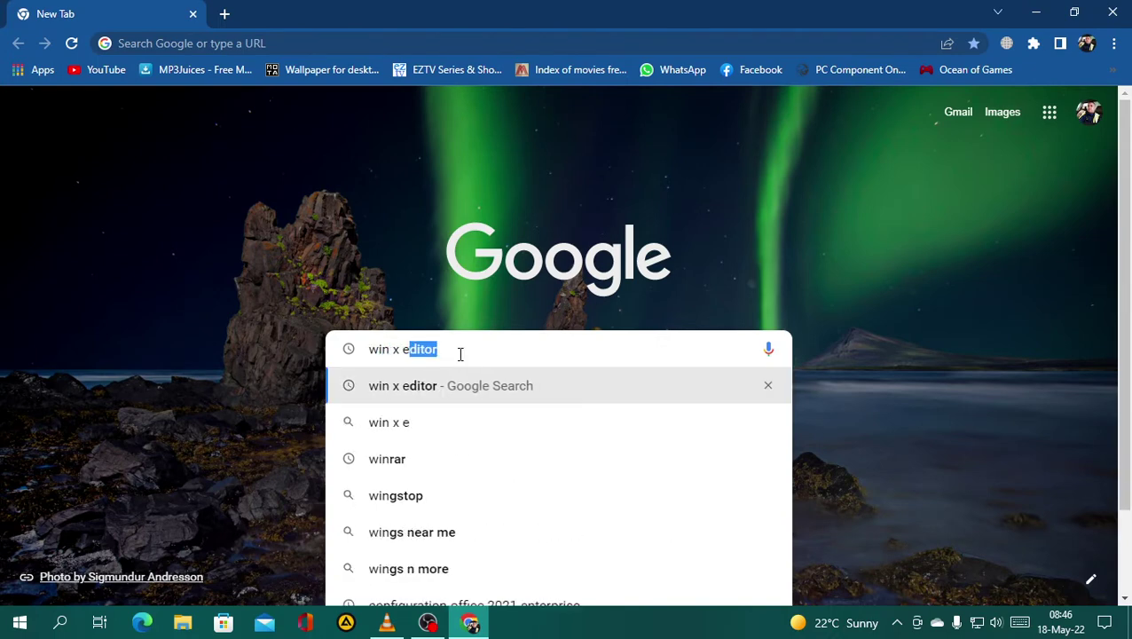
text(ditor)
key(Return)
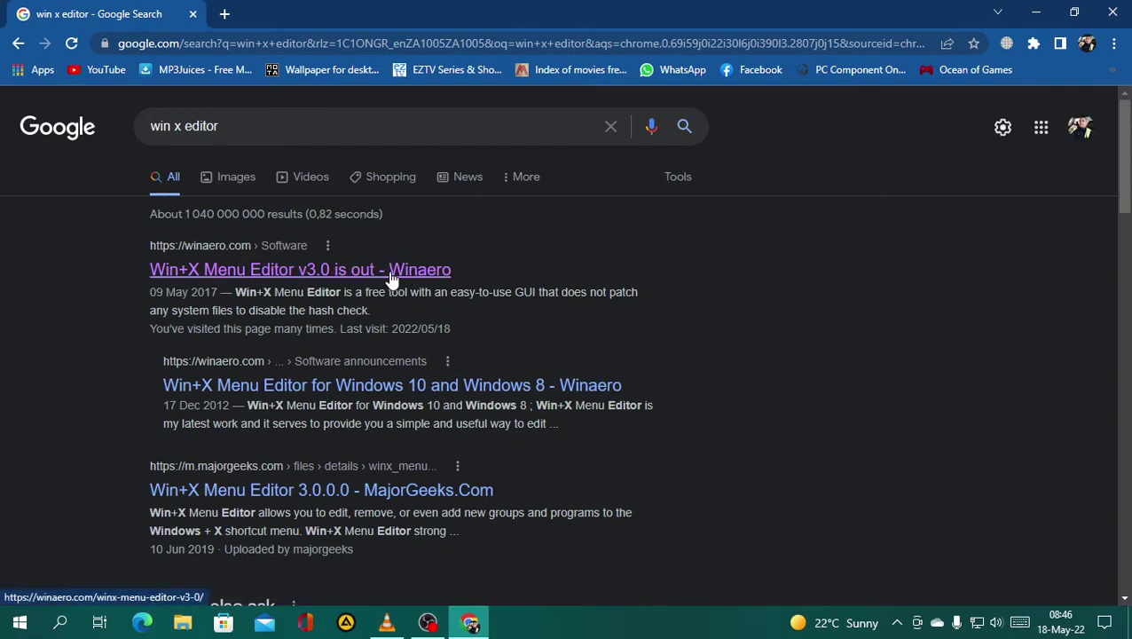
- Open the first result, 'Win+X Menu Editor v3.0 is out - Winaero', and scroll to its Links section
click(431, 270)
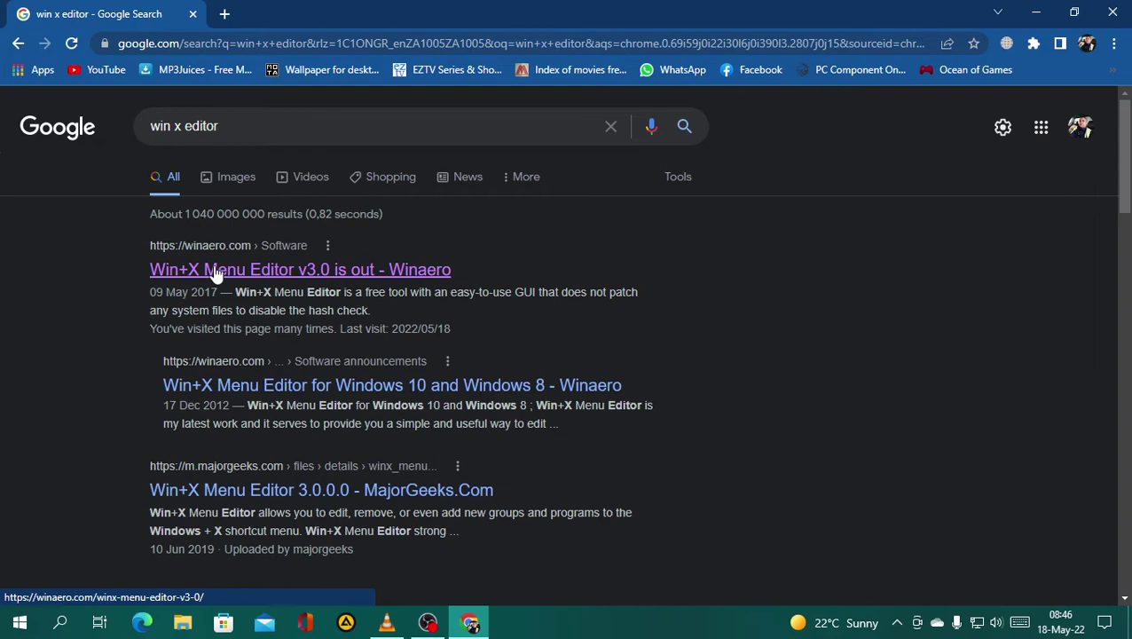
click(382, 269)
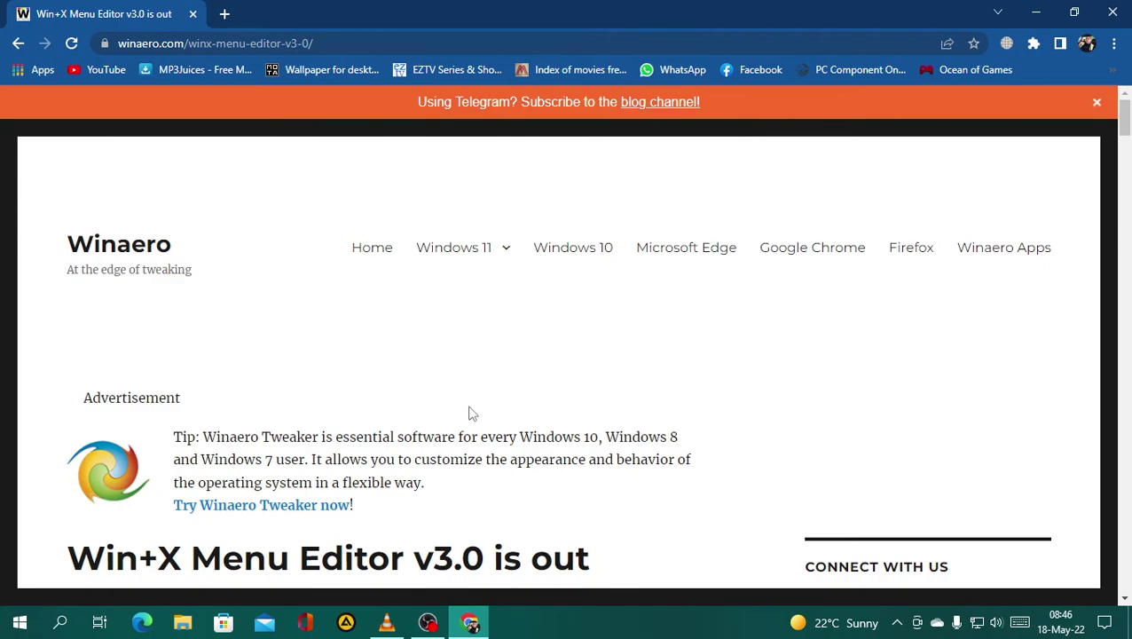
scroll(416, 410, down, 2)
scroll(417, 411, down, 4)
scroll(417, 410, down, 3)
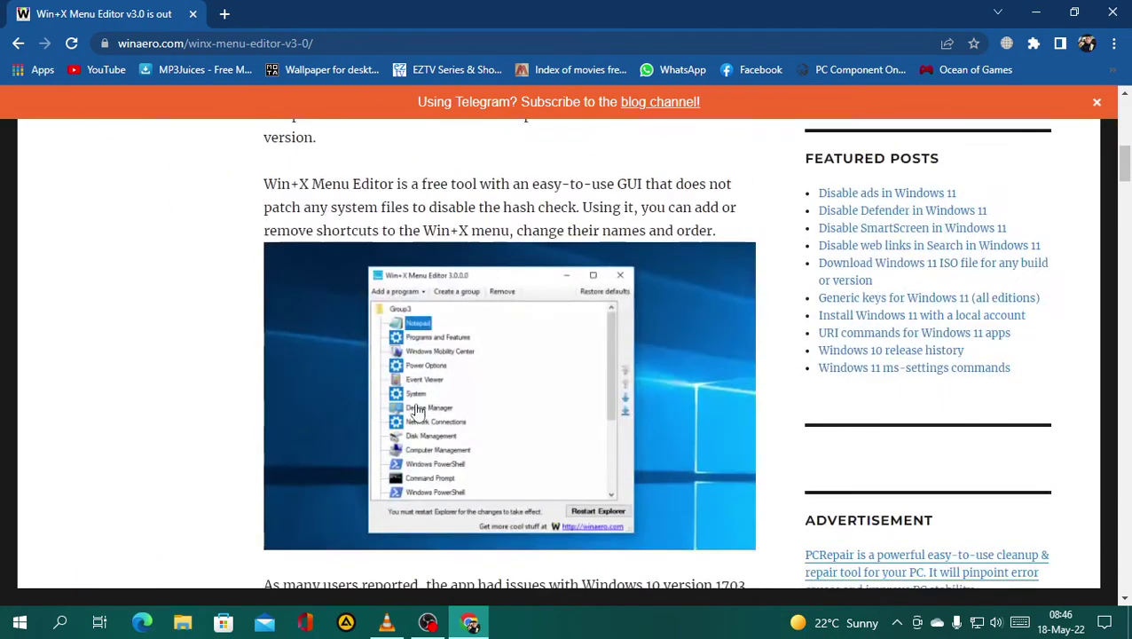
scroll(417, 410, down, 4)
scroll(416, 411, down, 3)
scroll(417, 410, down, 2)
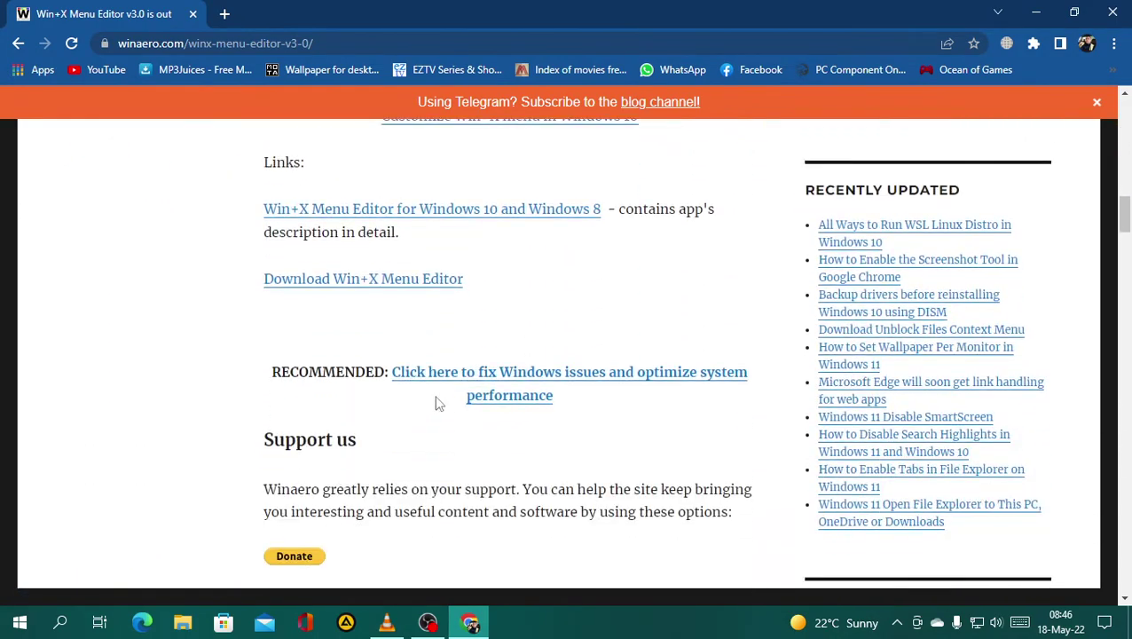
- Open the 'Download Win+X Menu Editor' page and scroll to 'Click here to download the file'
click(354, 286)
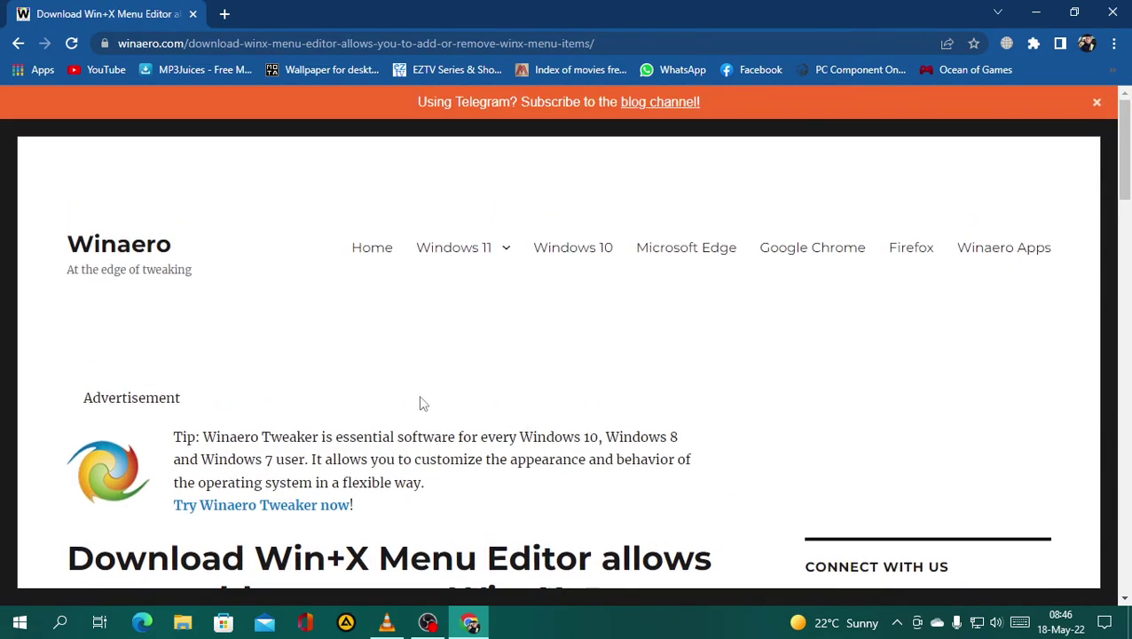
scroll(426, 404, down, 4)
scroll(426, 404, down, 4)
scroll(427, 405, down, 3)
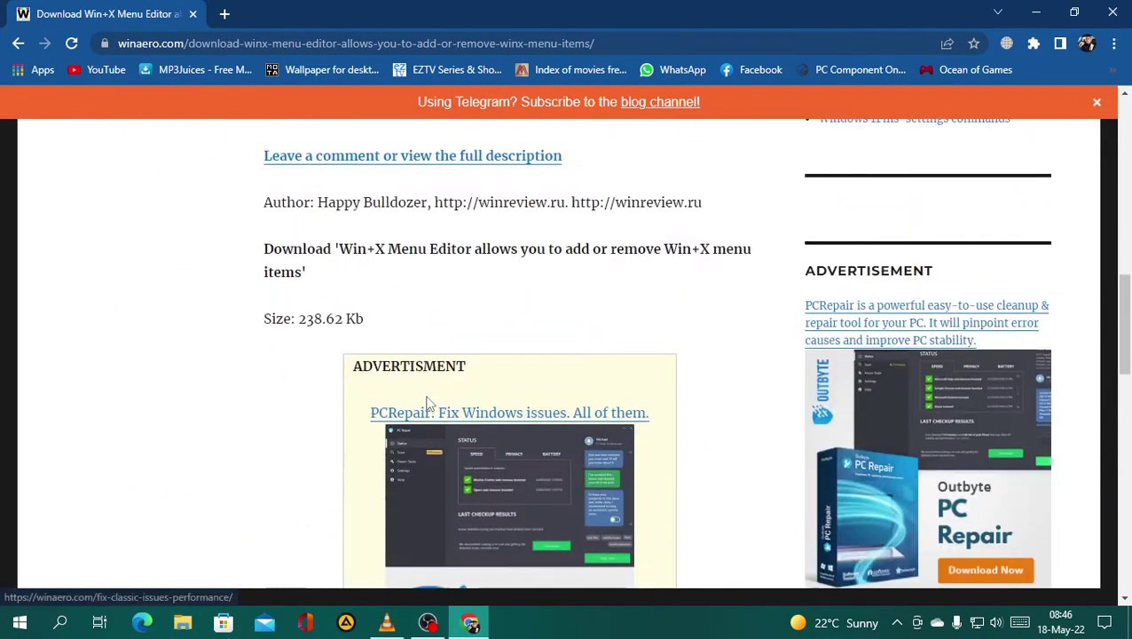
scroll(427, 404, down, 3)
scroll(423, 346, down, 3)
scroll(420, 330, up, 2)
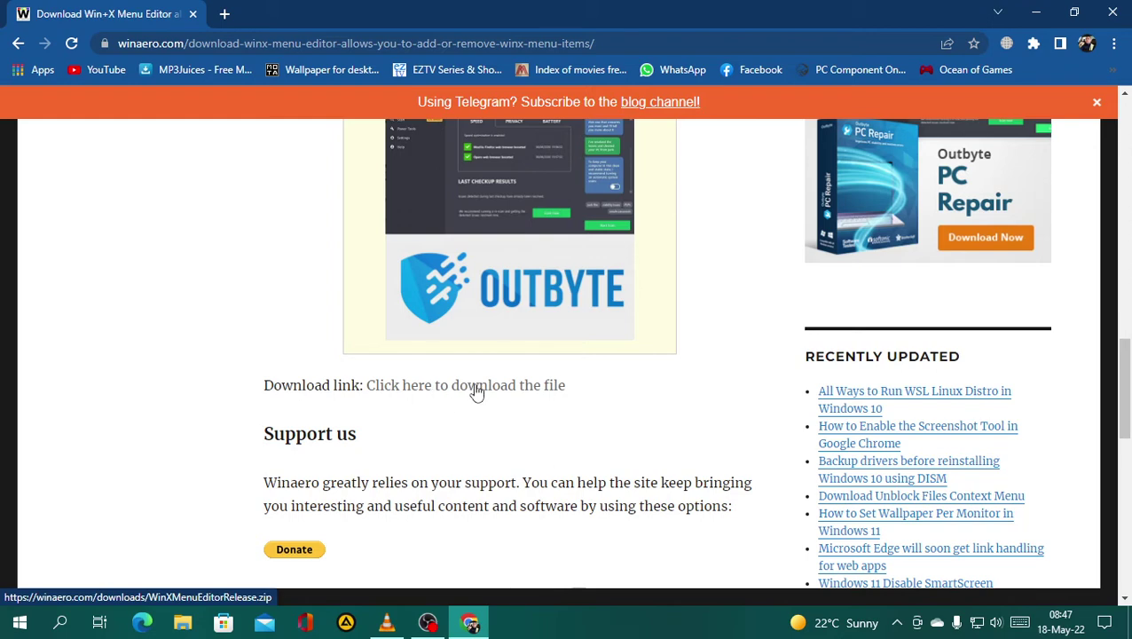
- Download WinXMenuEditorRelease.zip into Downloads with Free Download Manager, then close FDM
right_click(457, 390)
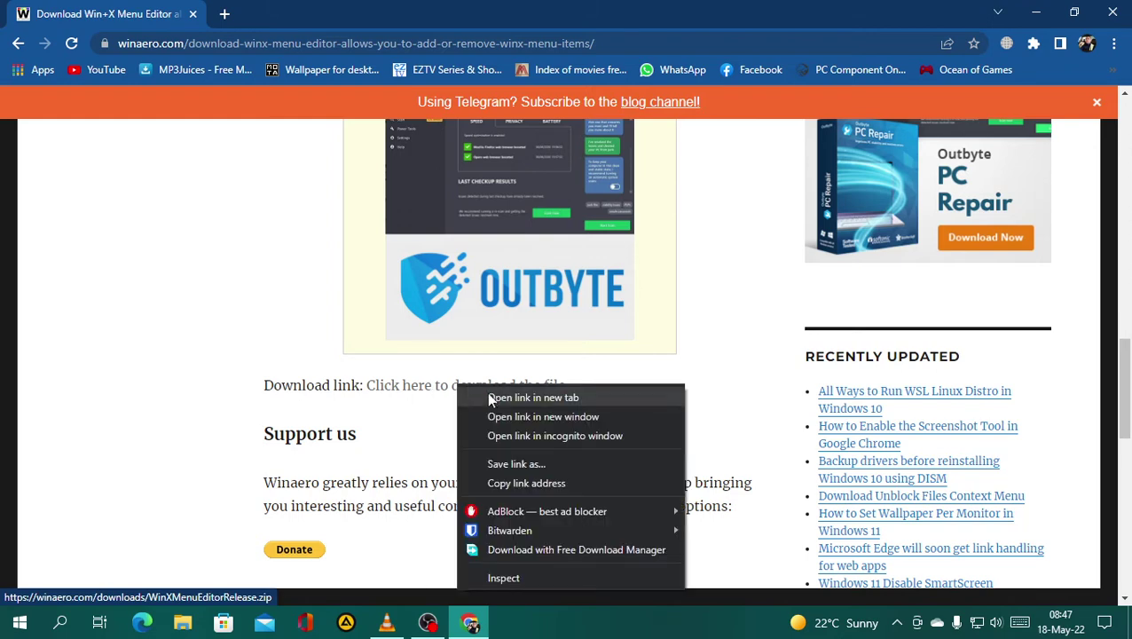
click(526, 549)
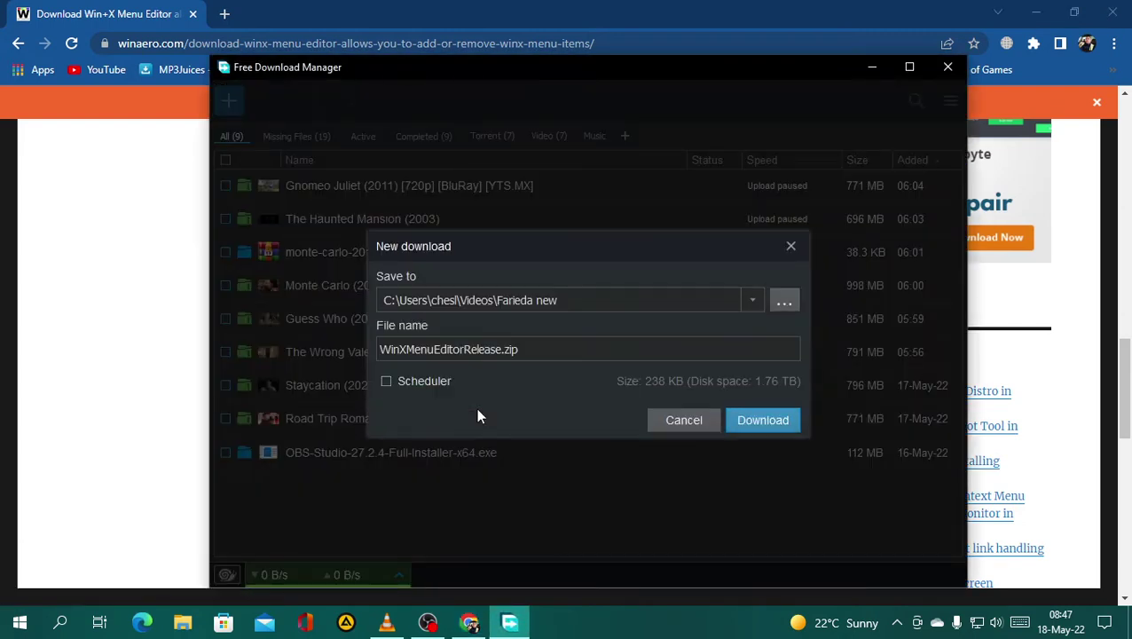
click(751, 298)
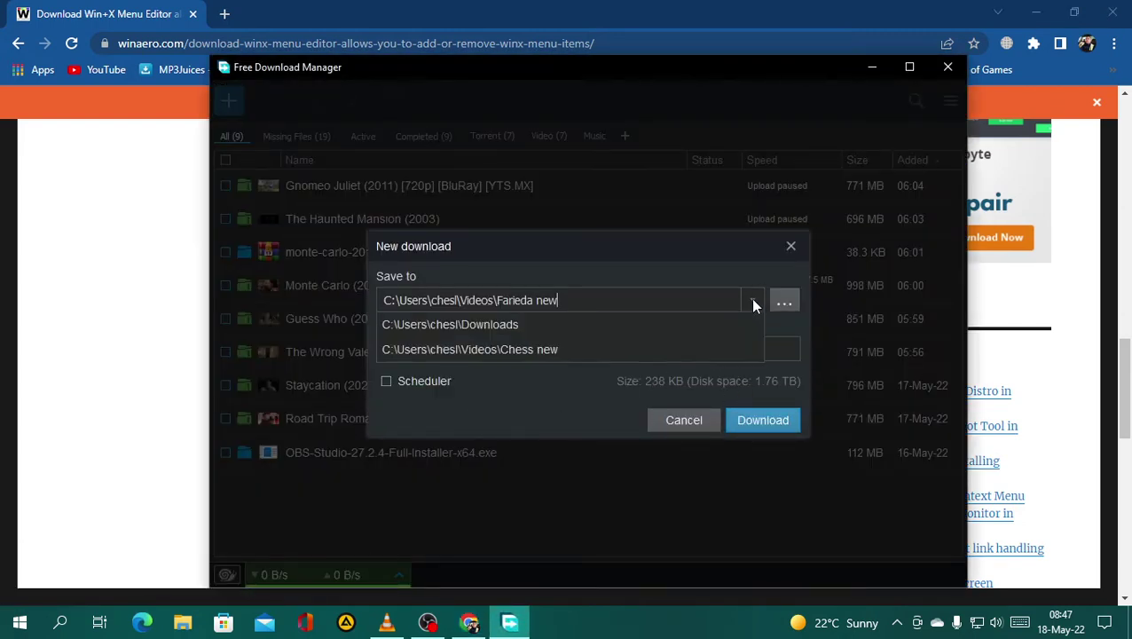
click(475, 325)
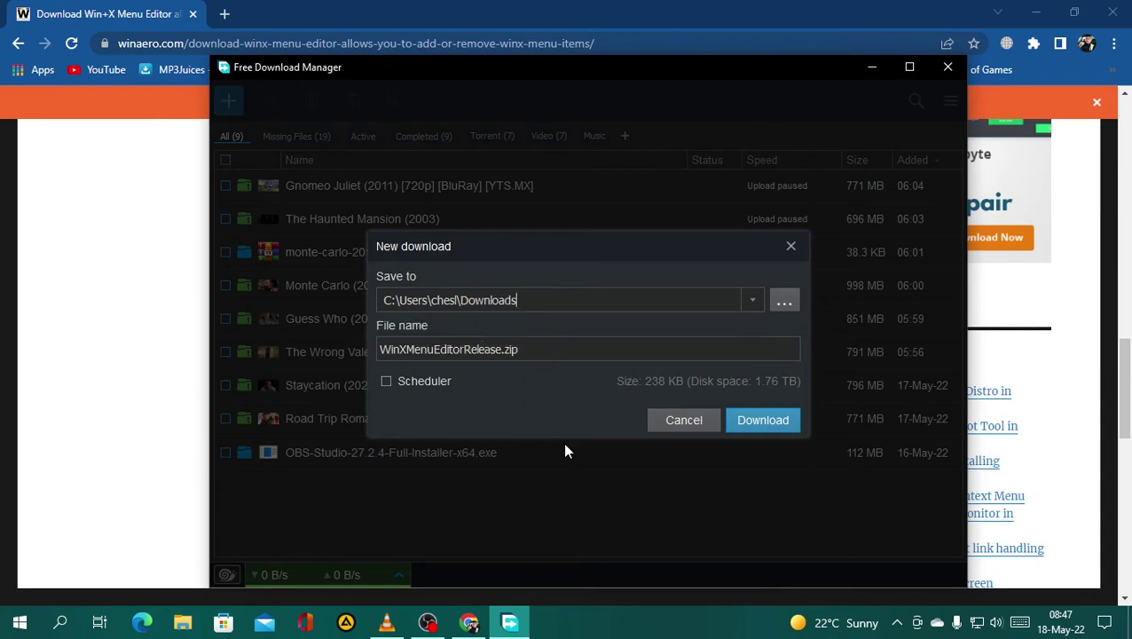
click(777, 421)
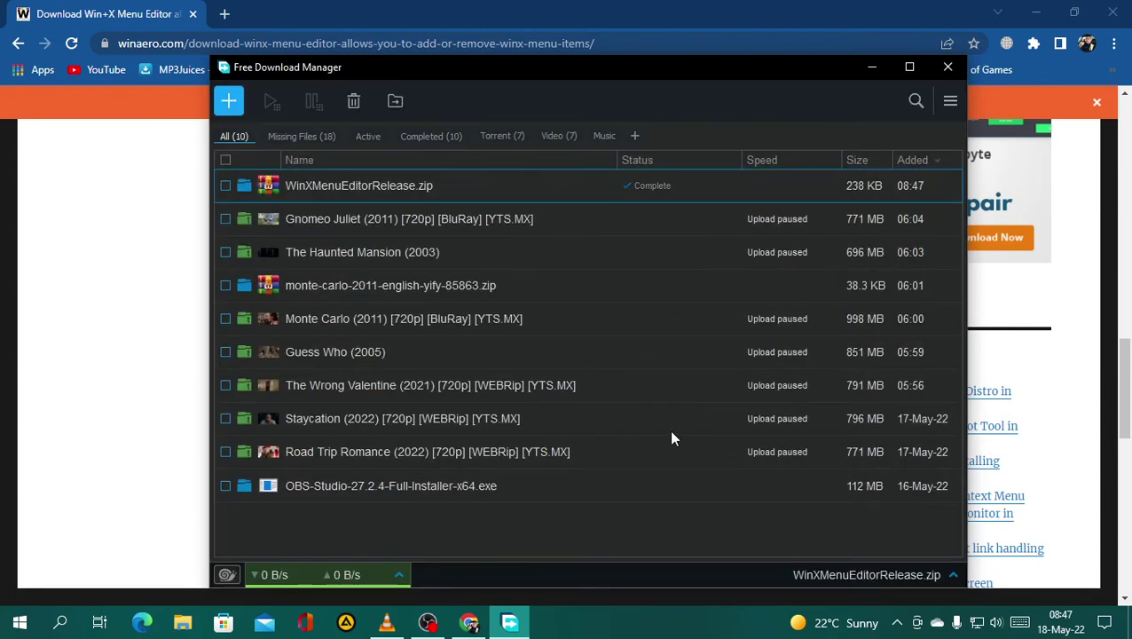
click(947, 67)
- Close Chrome, refresh the desktop, and open File Explorer at the Downloads folder
click(1125, 11)
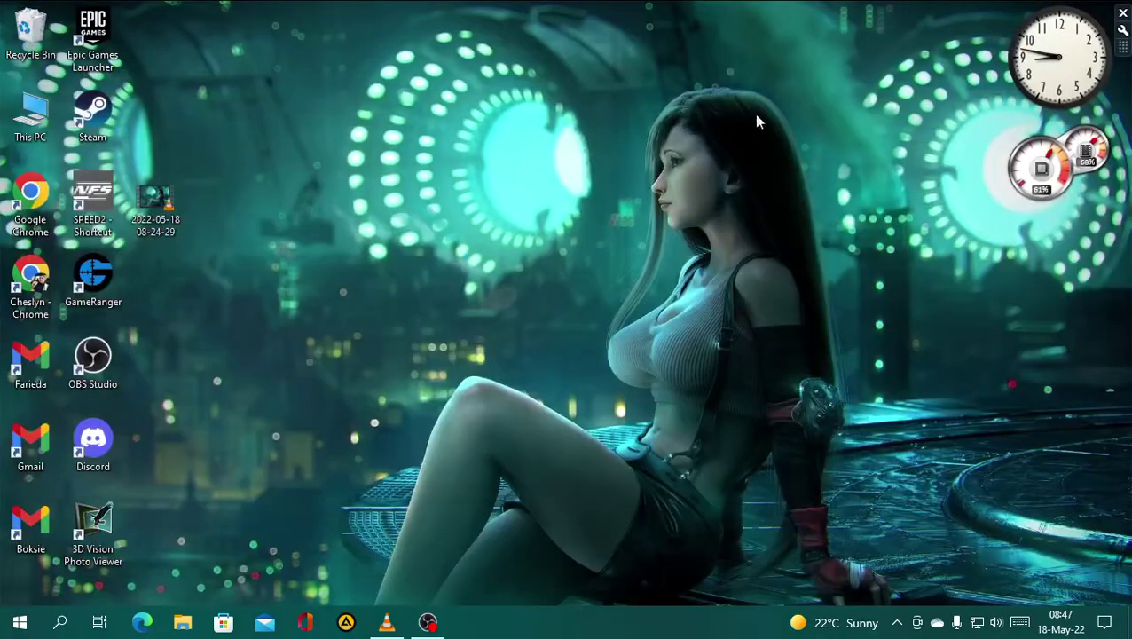
right_click(288, 249)
click(351, 298)
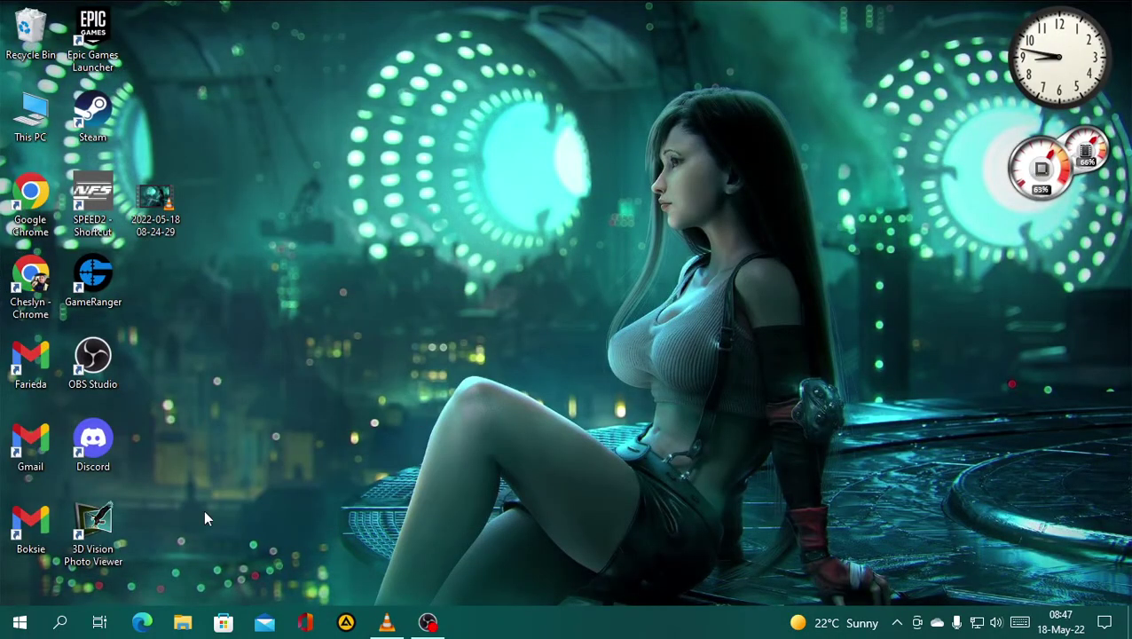
right_click(20, 623)
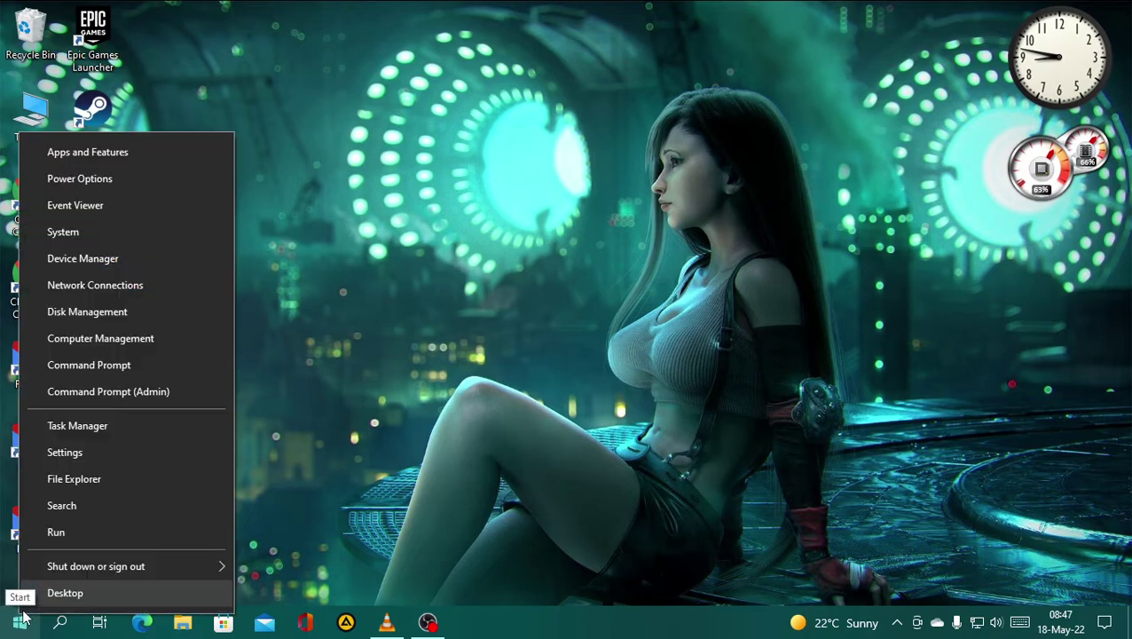
click(59, 478)
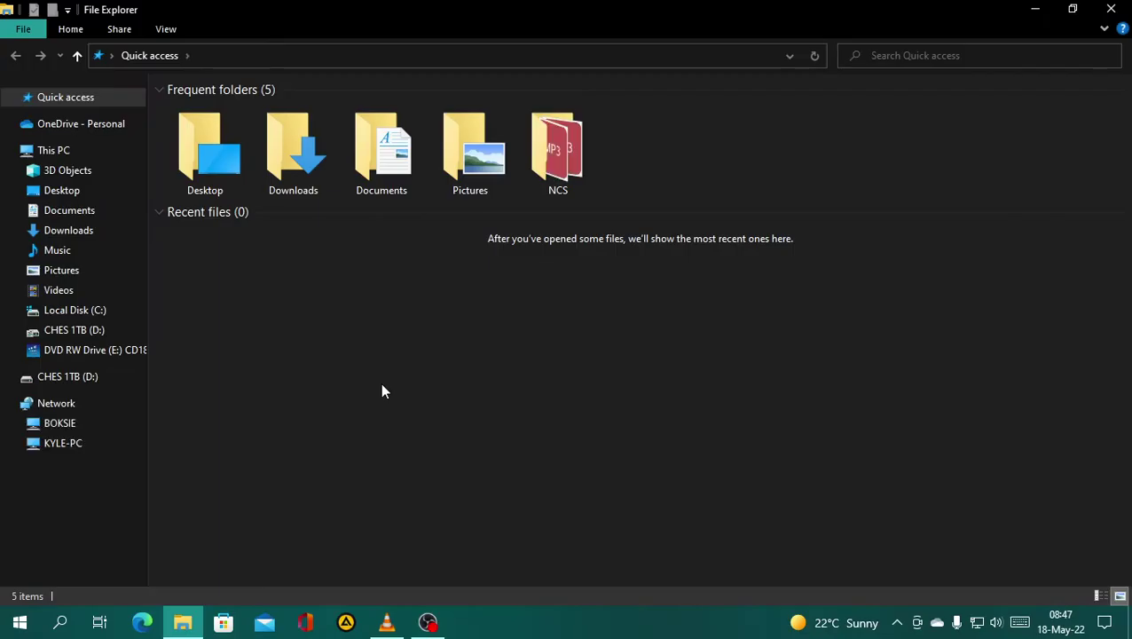
click(62, 232)
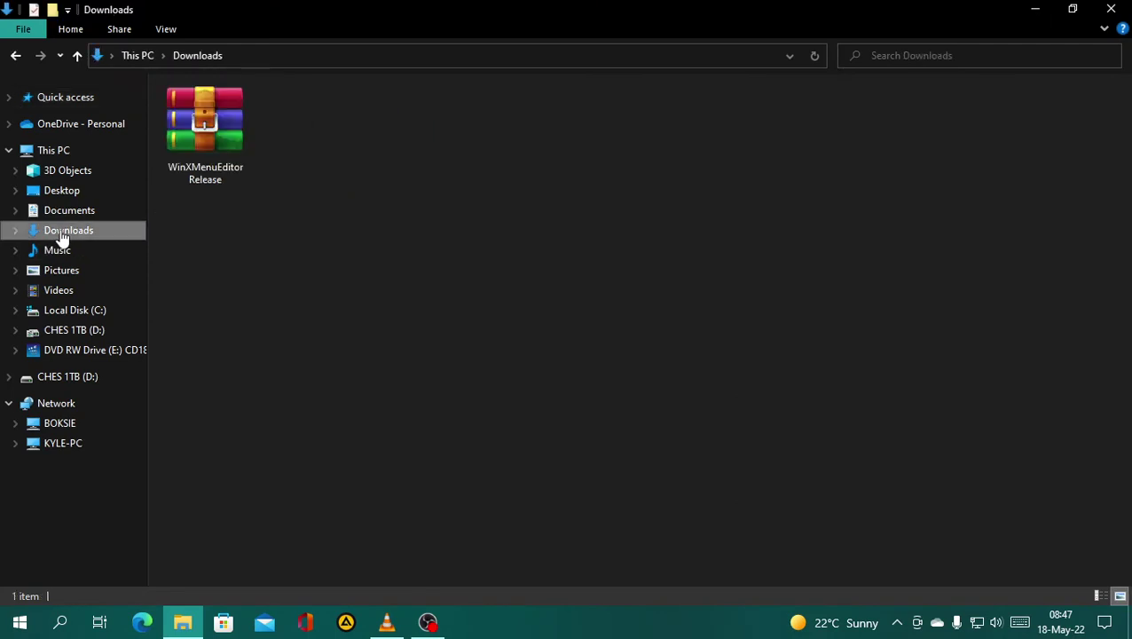
- Extract WinXMenuEditorRelease.zip to 'WinXMenuEditorRelease\' and delete the zip
click(197, 118)
right_click(193, 113)
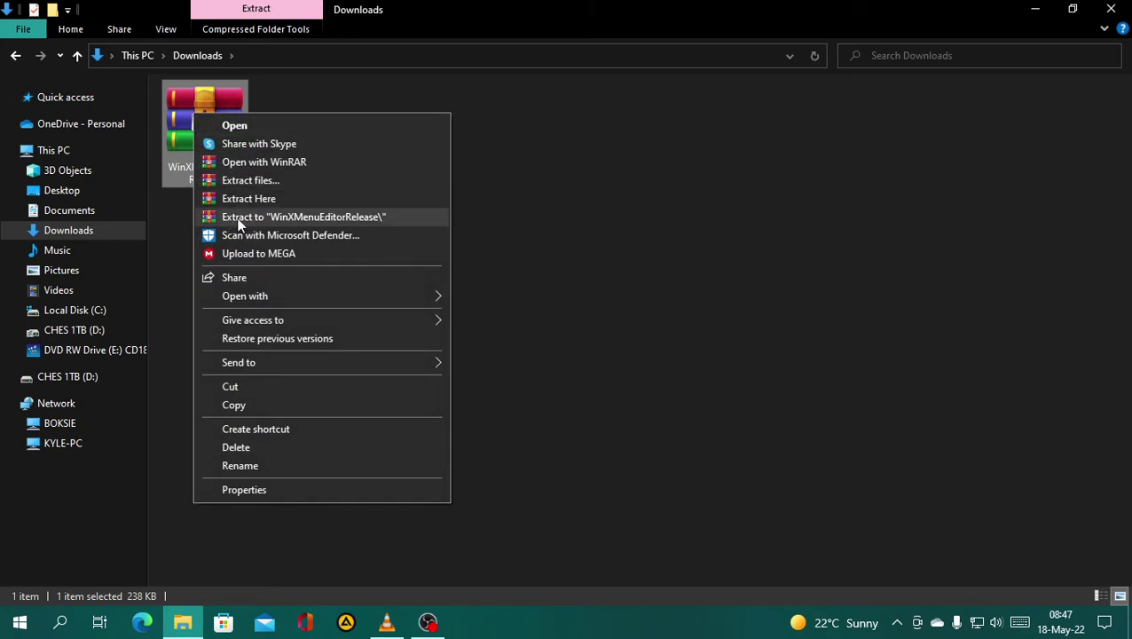
click(263, 219)
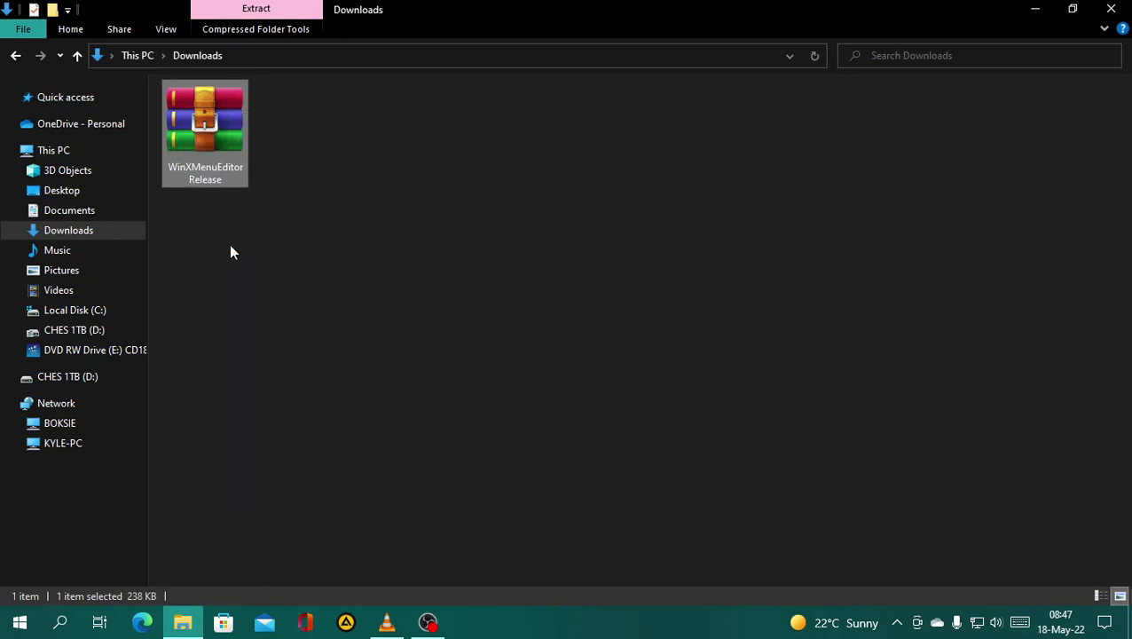
right_click(201, 125)
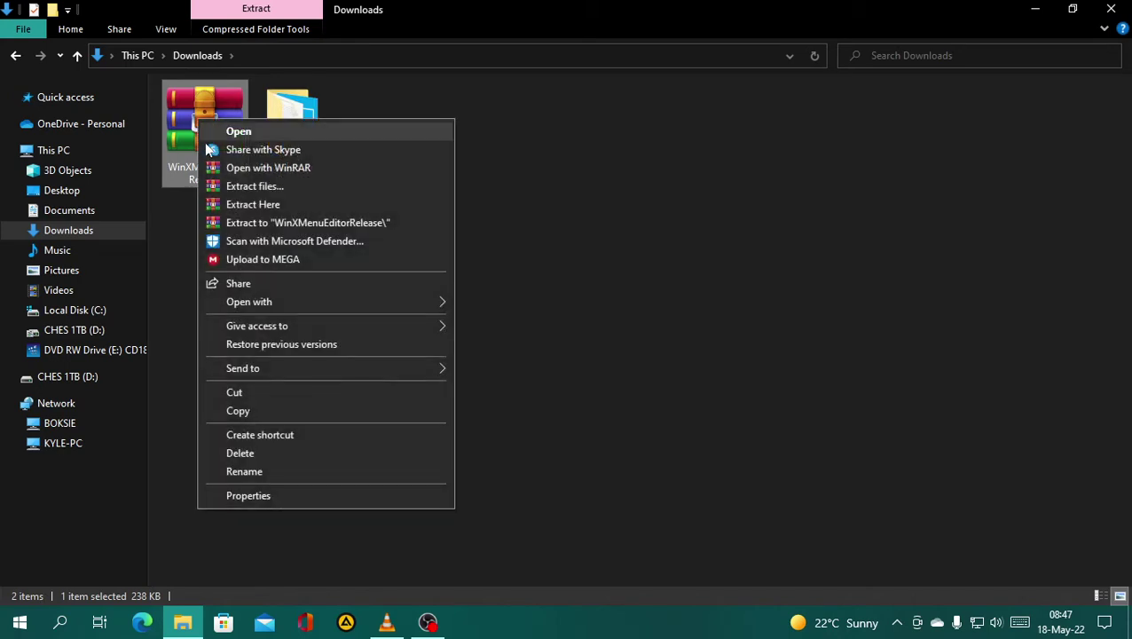
click(258, 452)
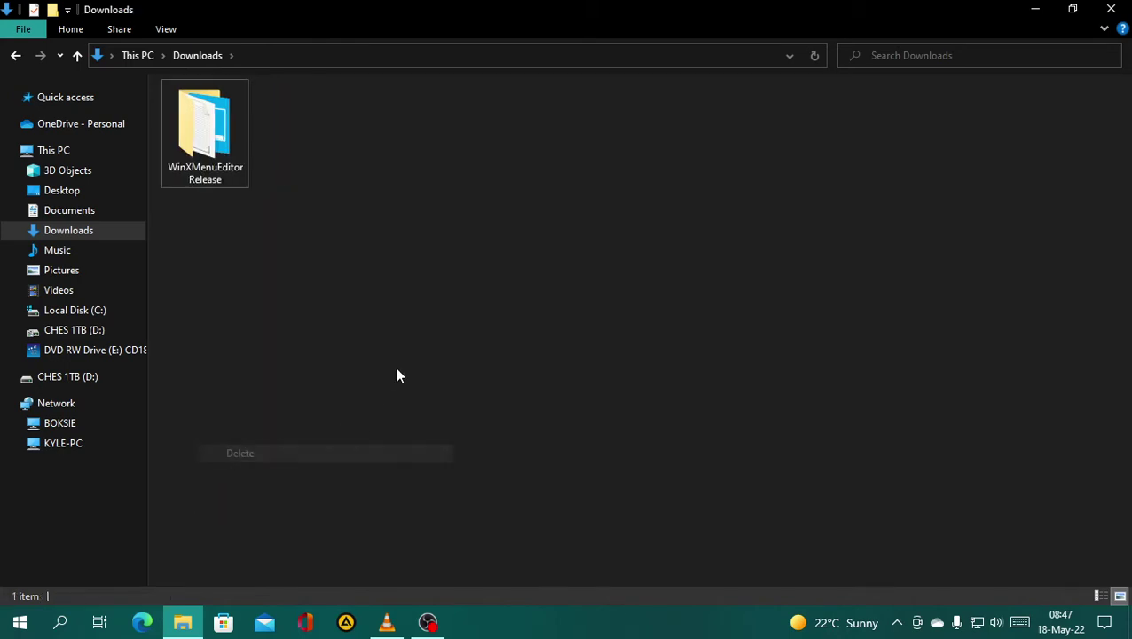
- Launch WinXEditor from the extracted folder and scroll to Group2
double_click(207, 131)
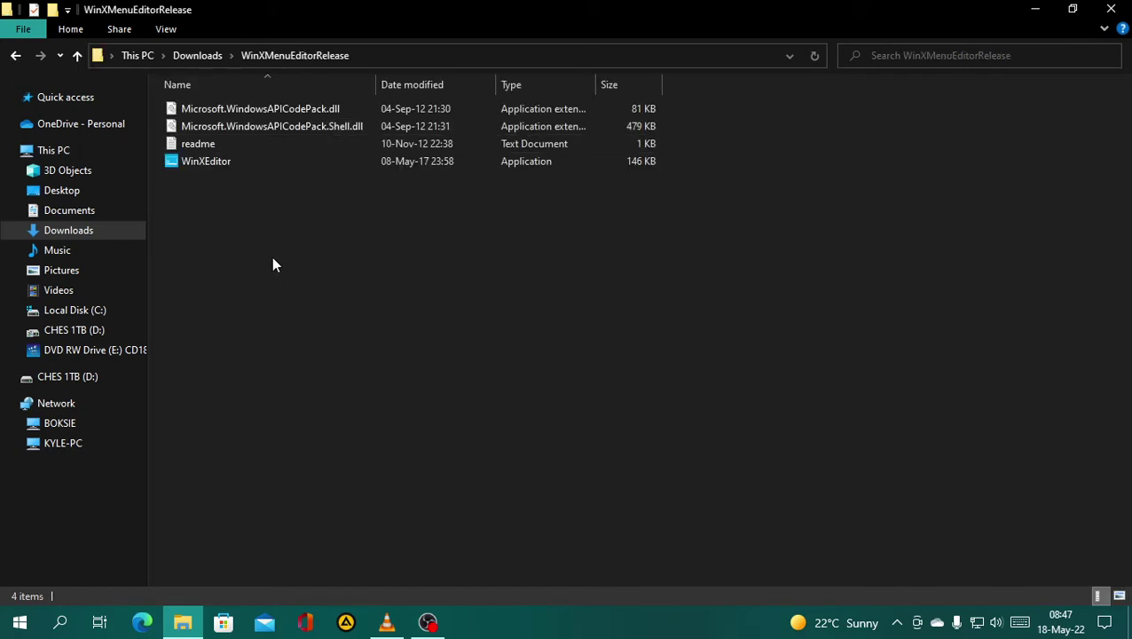
click(225, 164)
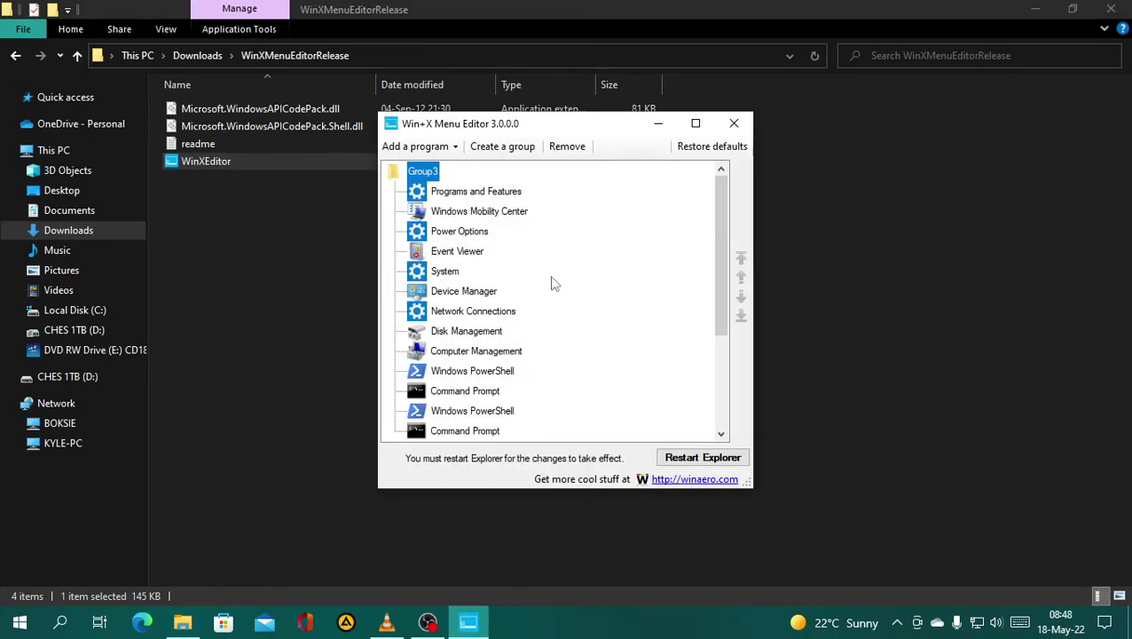
scroll(497, 329, down, 3)
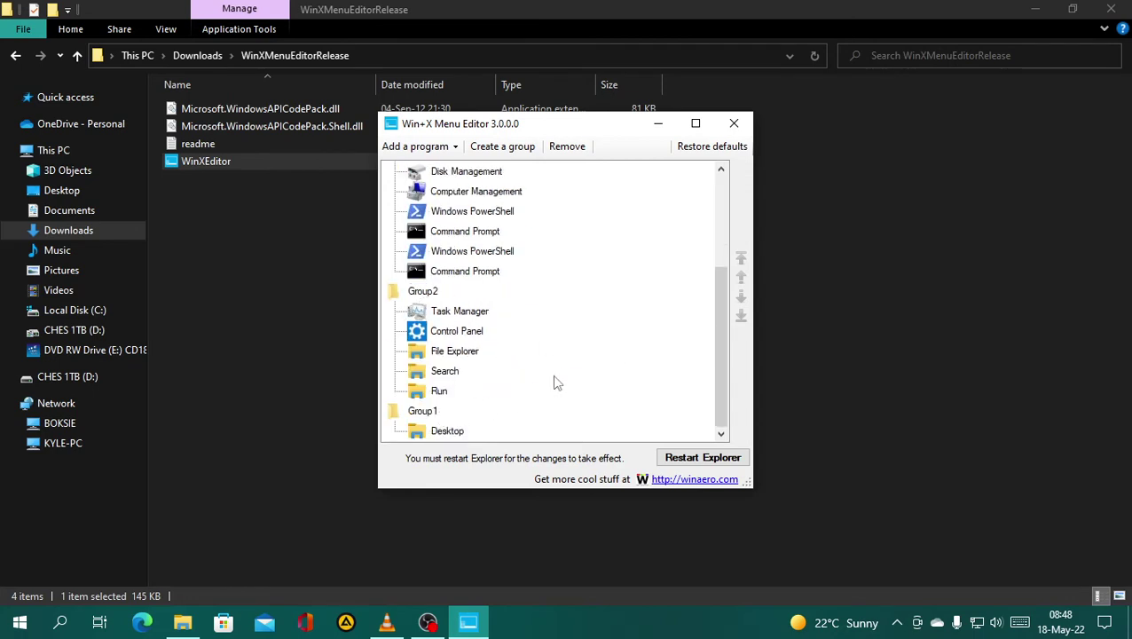
scroll(553, 372, up, 3)
scroll(550, 351, down, 3)
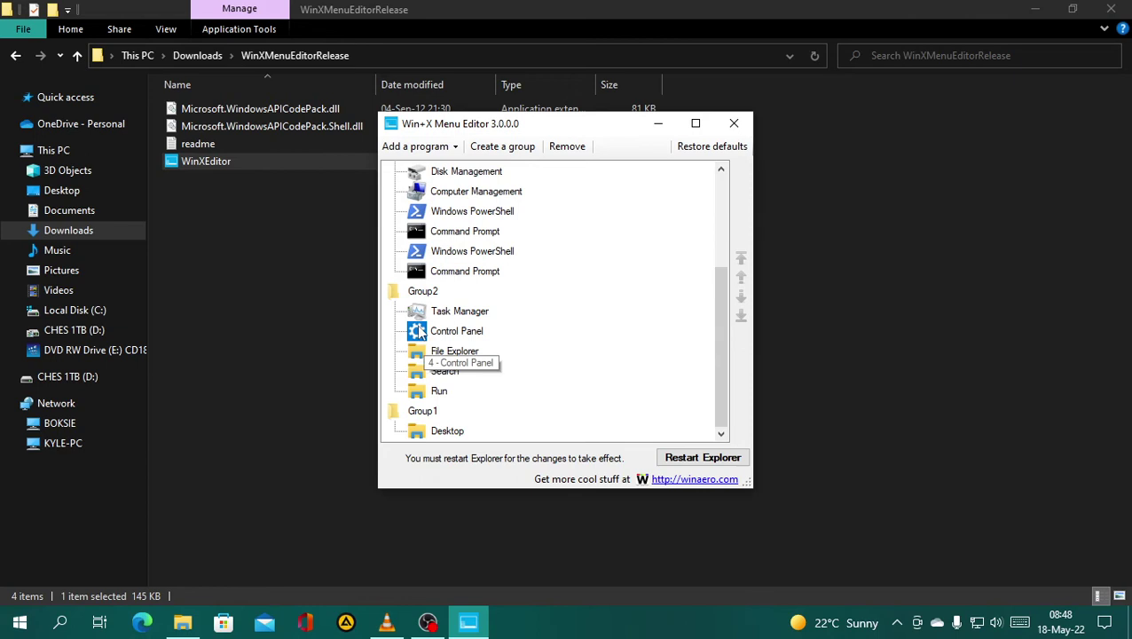
- Rename Group2's Control Panel entry to 'Settings'
right_click(441, 335)
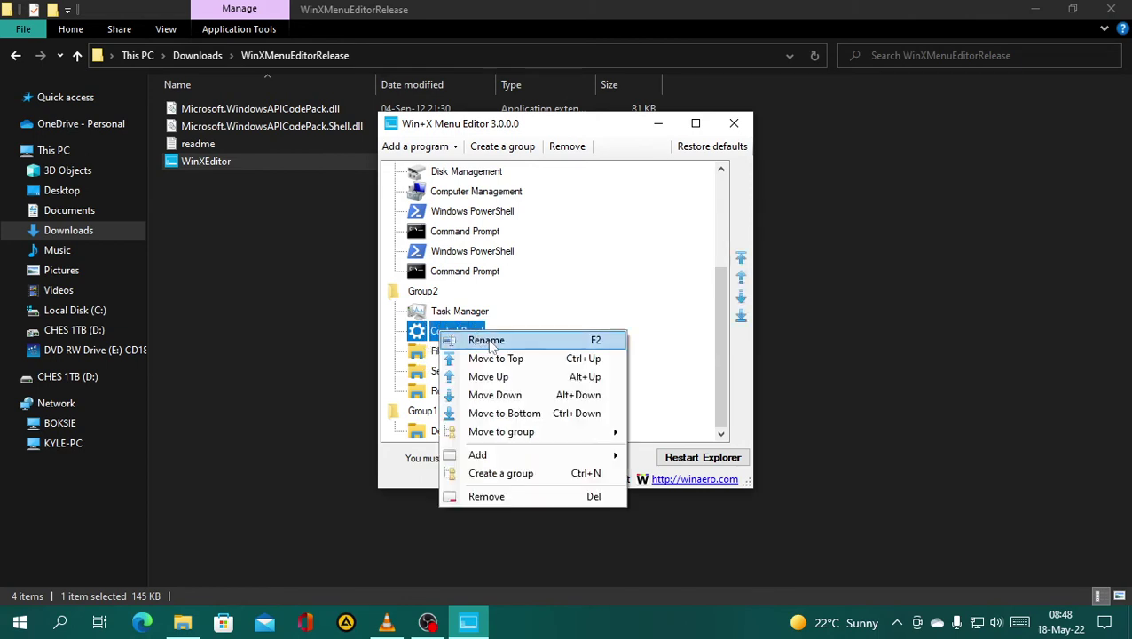
click(490, 343)
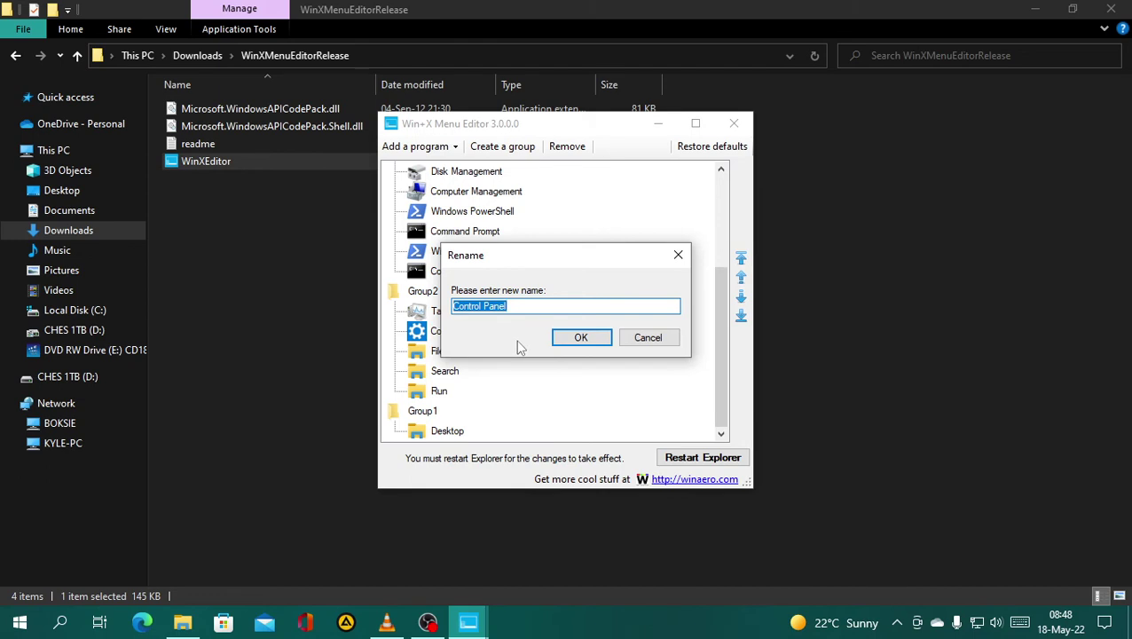
text(Settings)
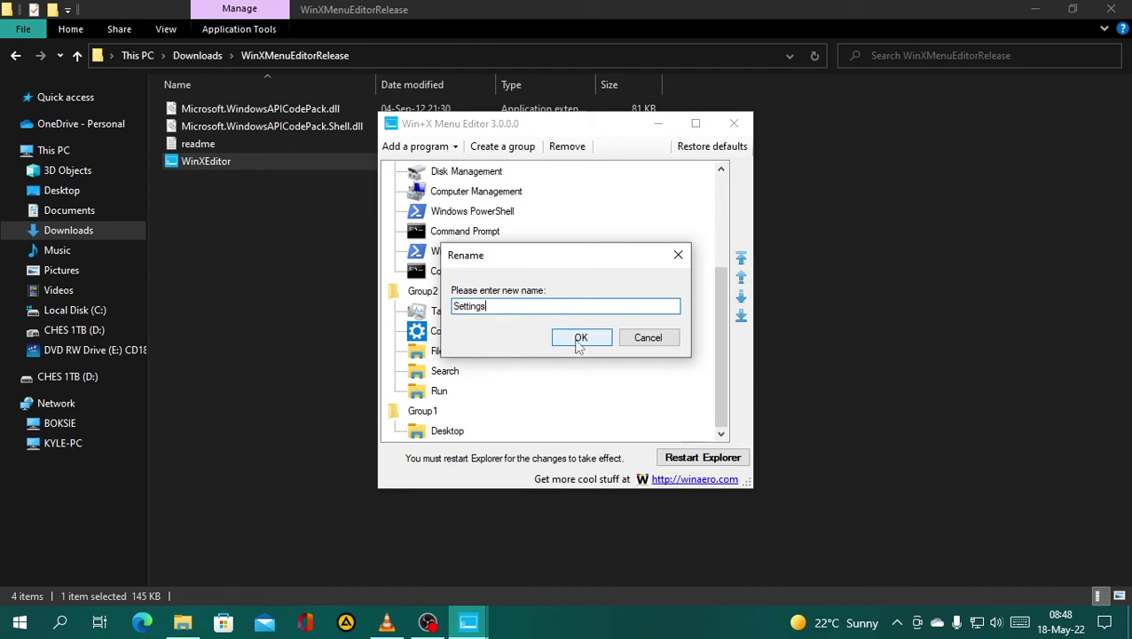
click(579, 342)
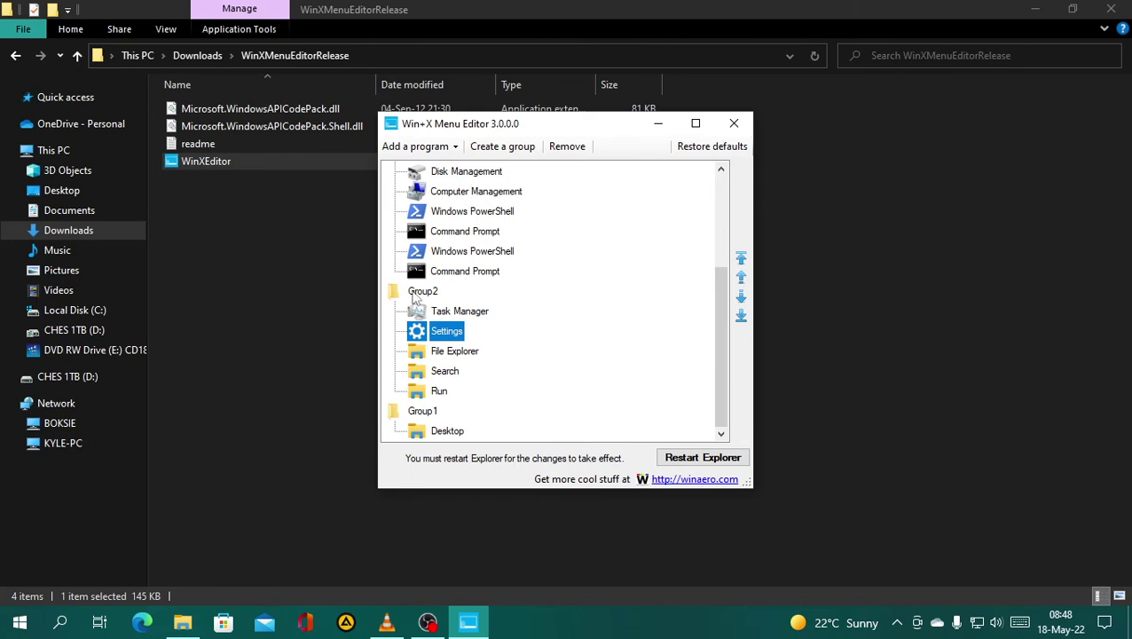
- Add the Control Panel item to Group2 via 'Add a Control Panel item', then restart Explorer
right_click(427, 295)
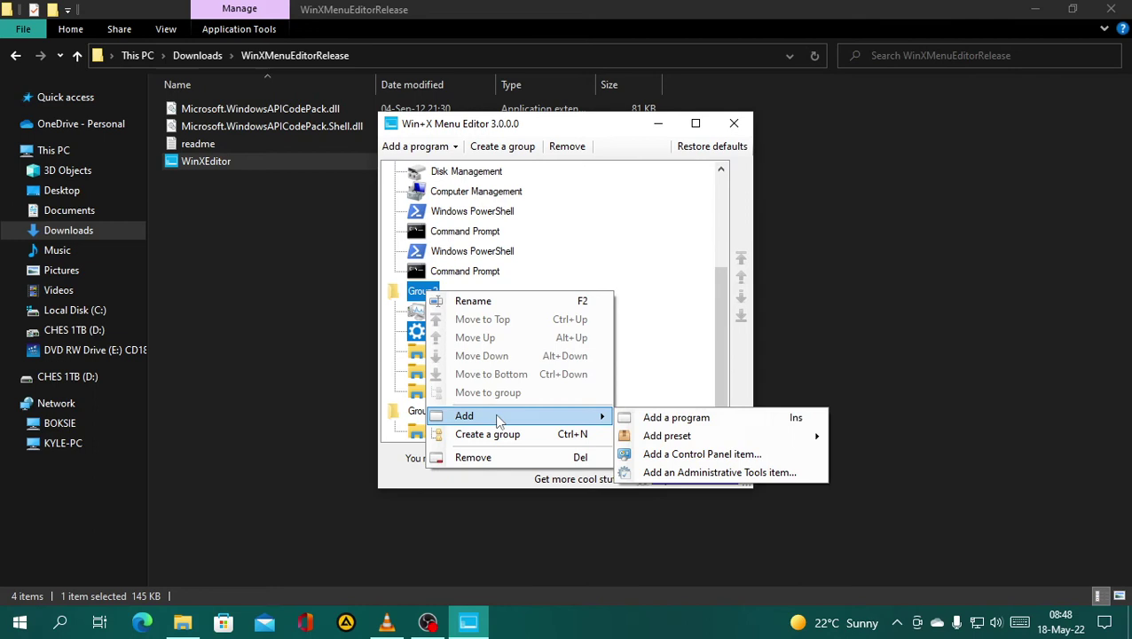
mouse_move(514, 415)
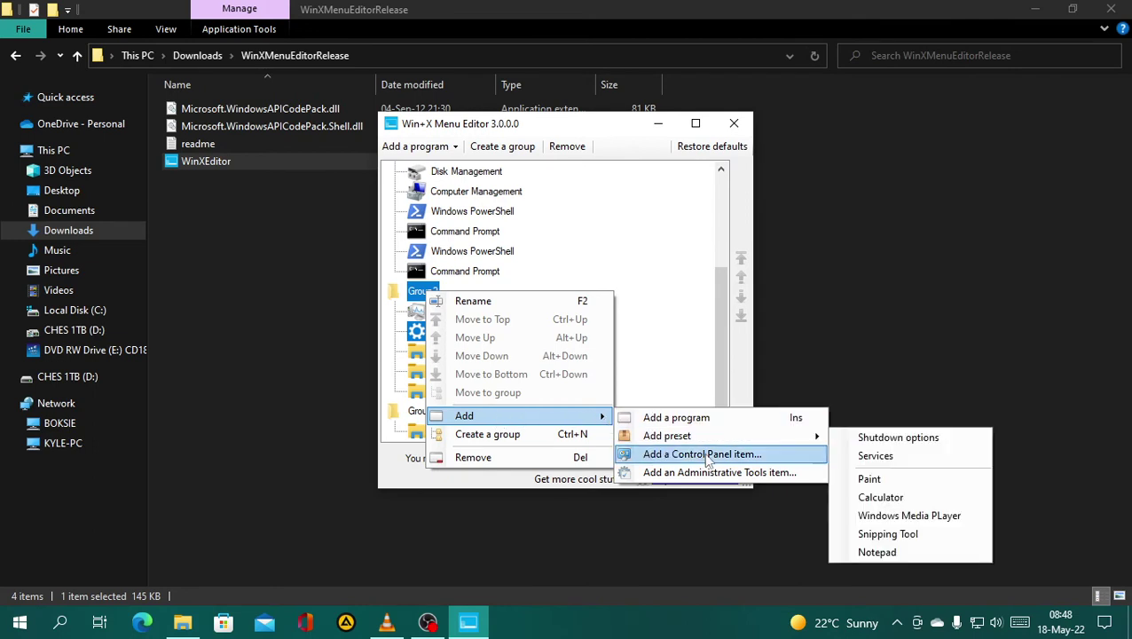
click(703, 457)
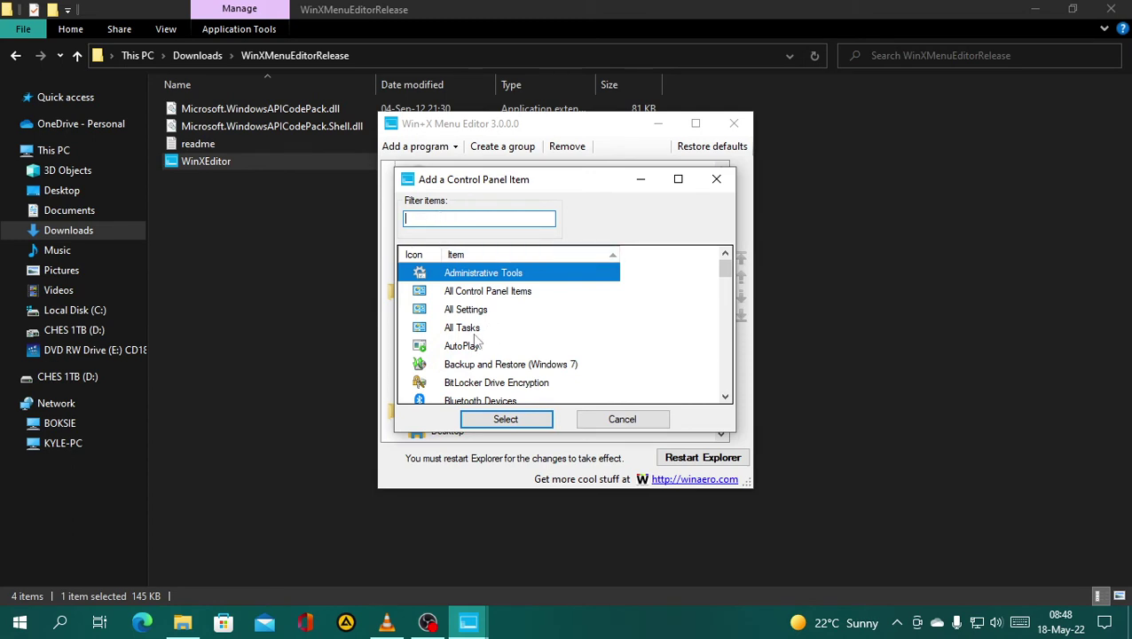
scroll(479, 330, down, 1)
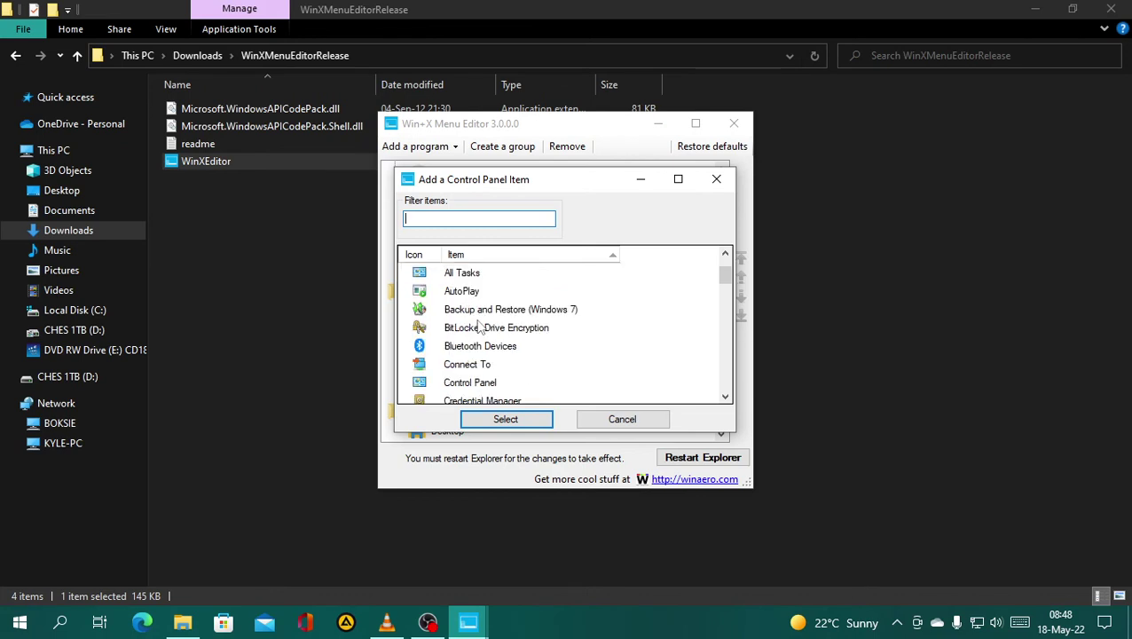
scroll(480, 330, down, 1)
scroll(481, 331, down, 1)
scroll(483, 332, up, 1)
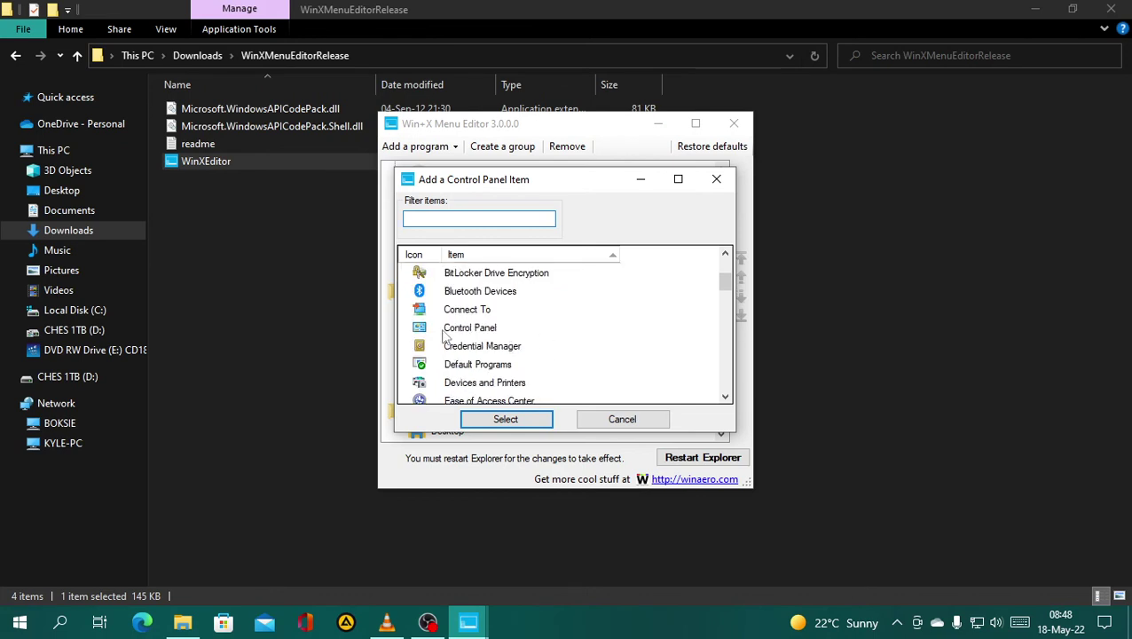
click(488, 333)
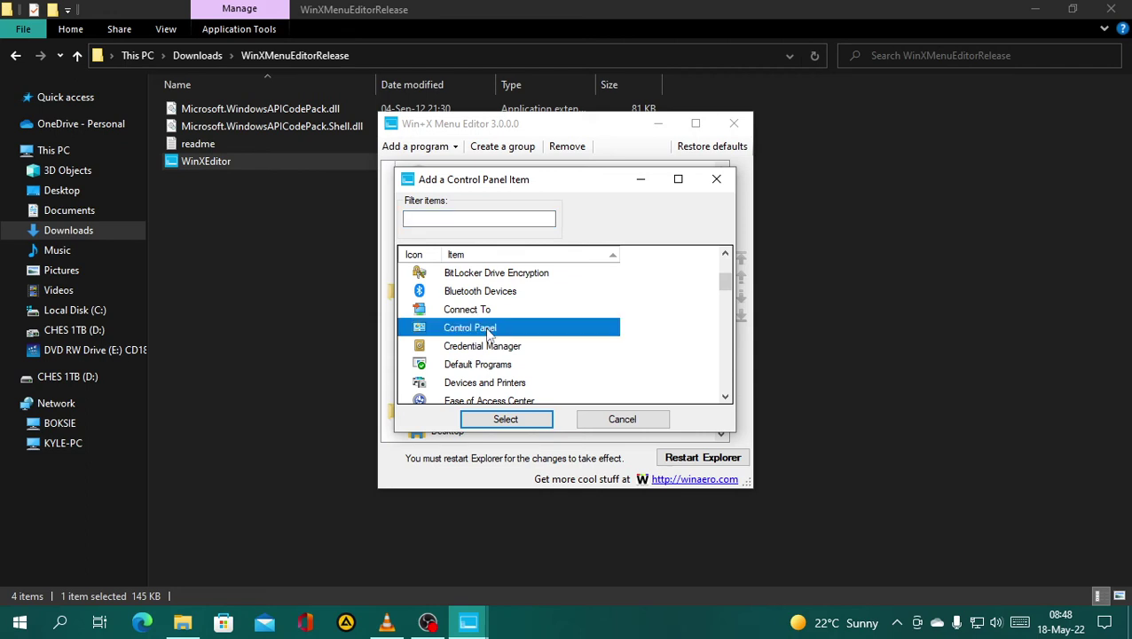
click(507, 420)
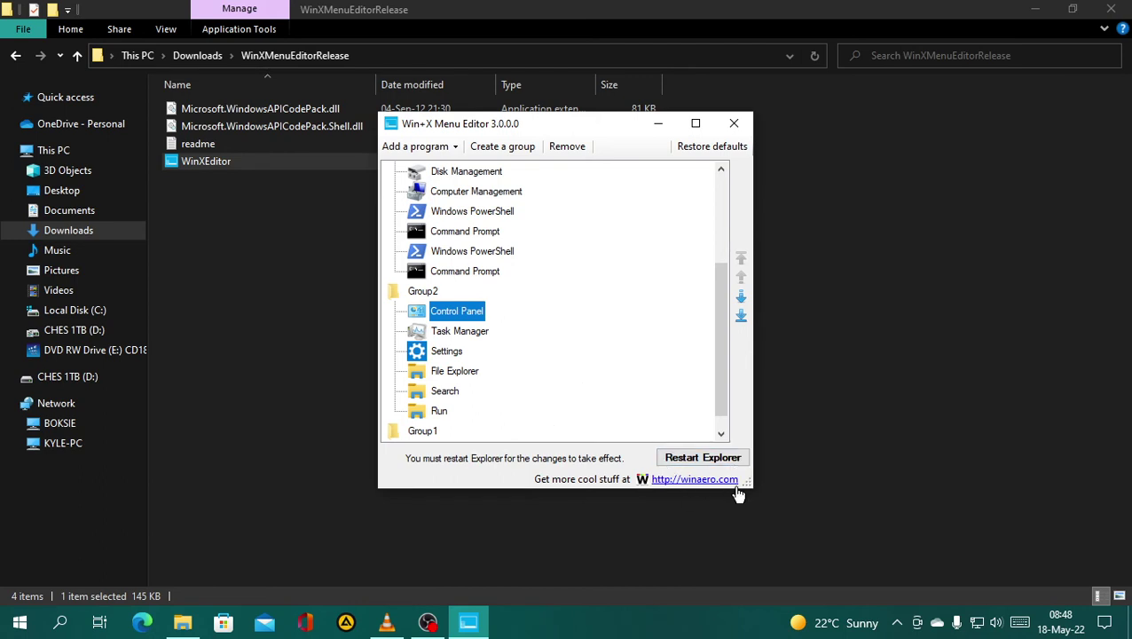
click(702, 457)
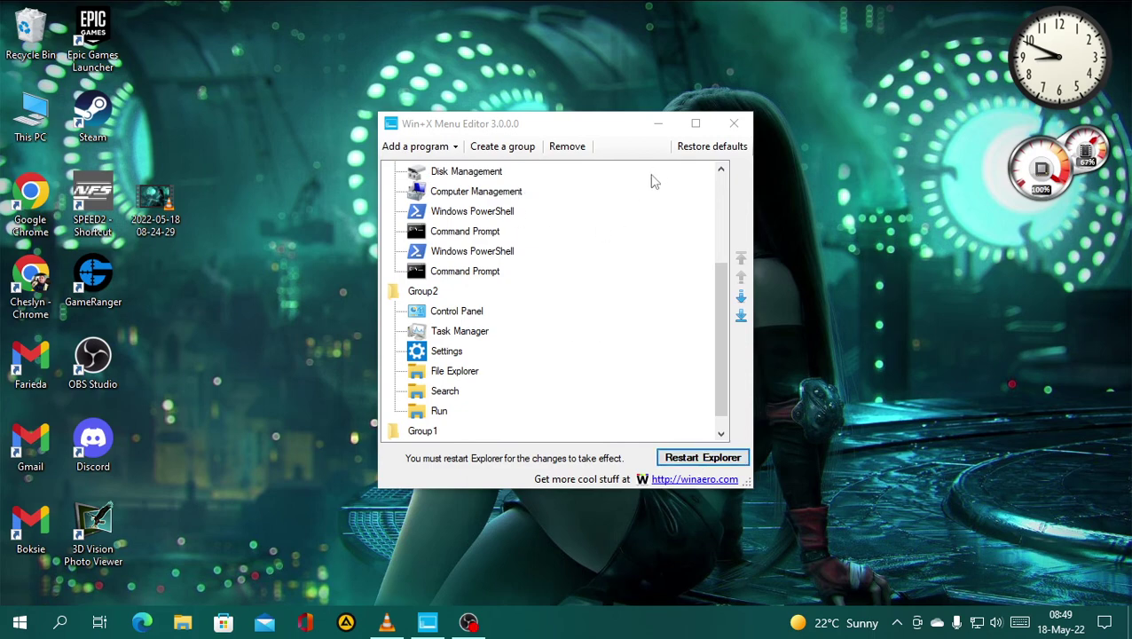
- Close the Win+X Menu Editor window
click(733, 124)
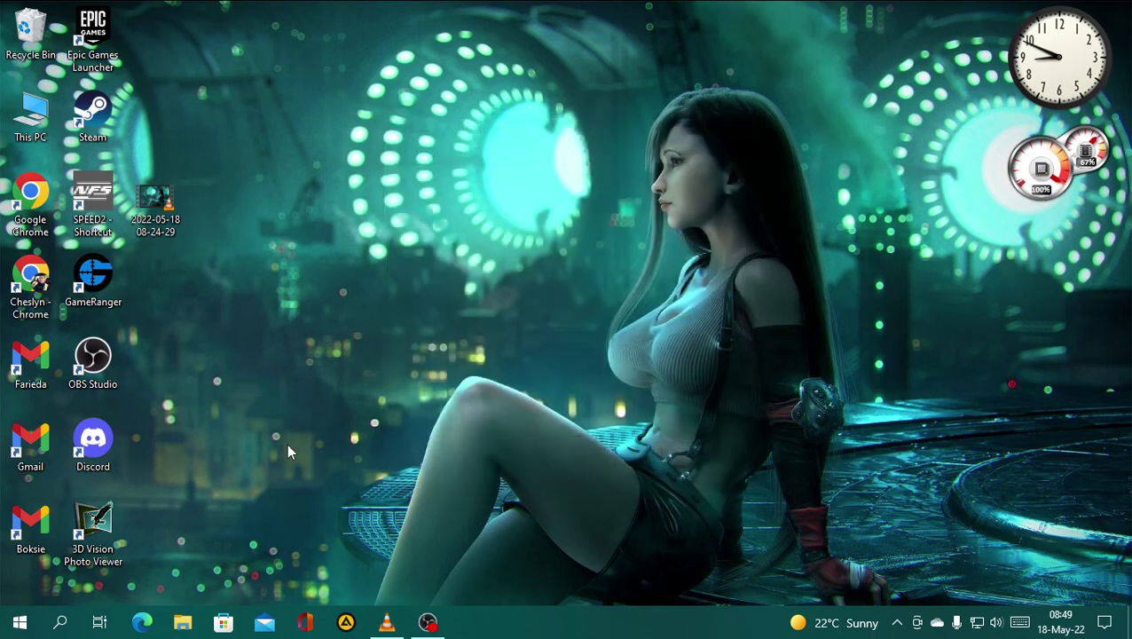
right_click(20, 625)
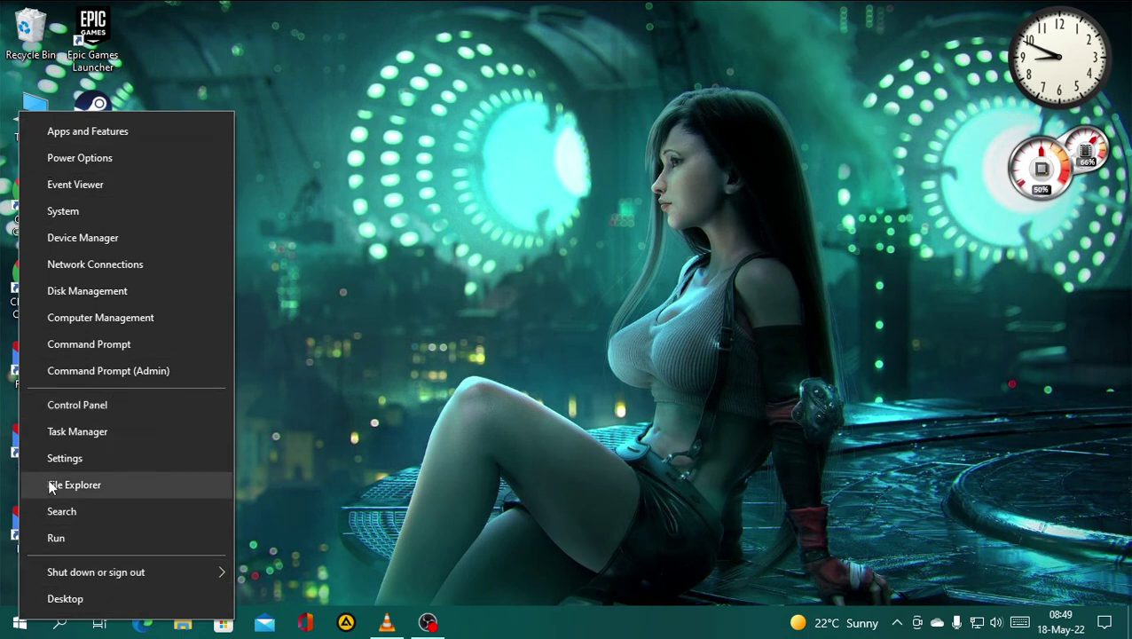
click(95, 405)
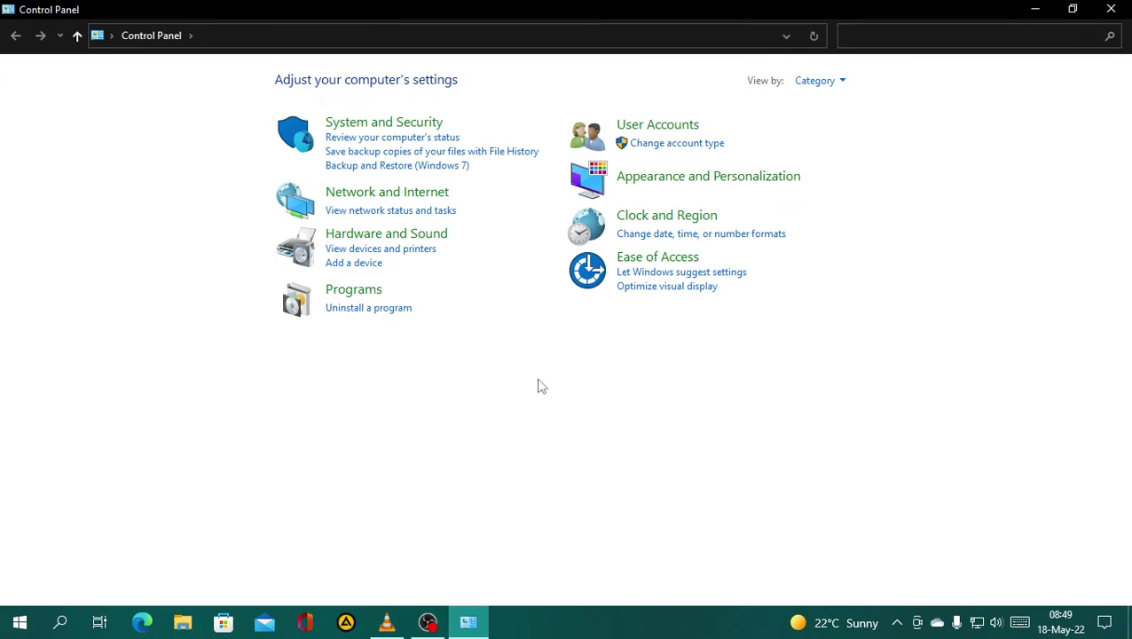
click(1109, 10)
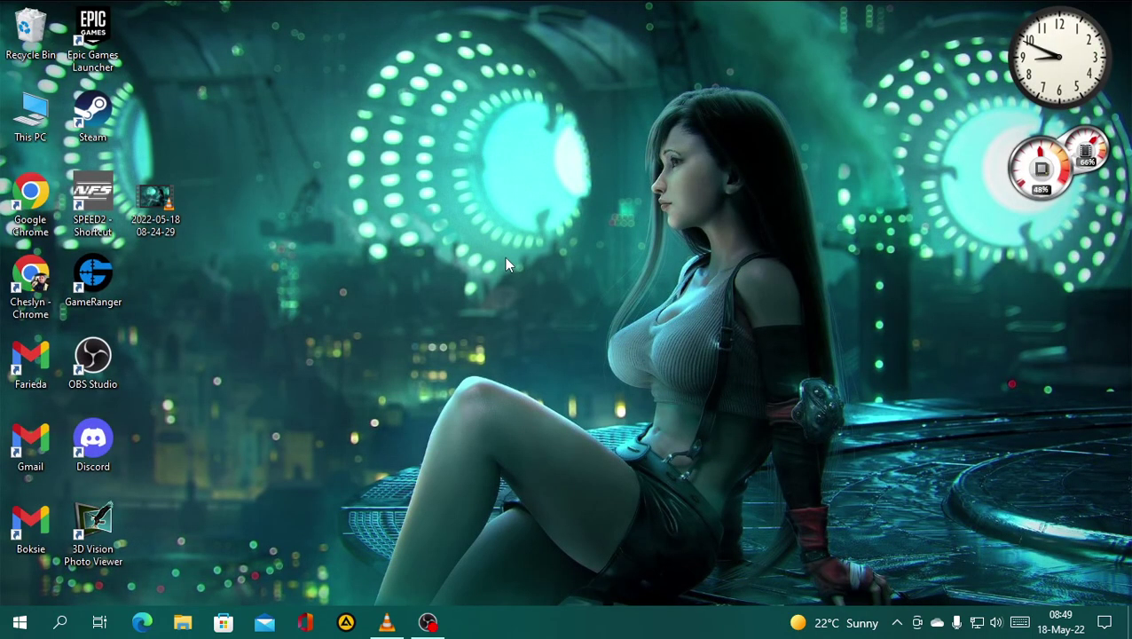